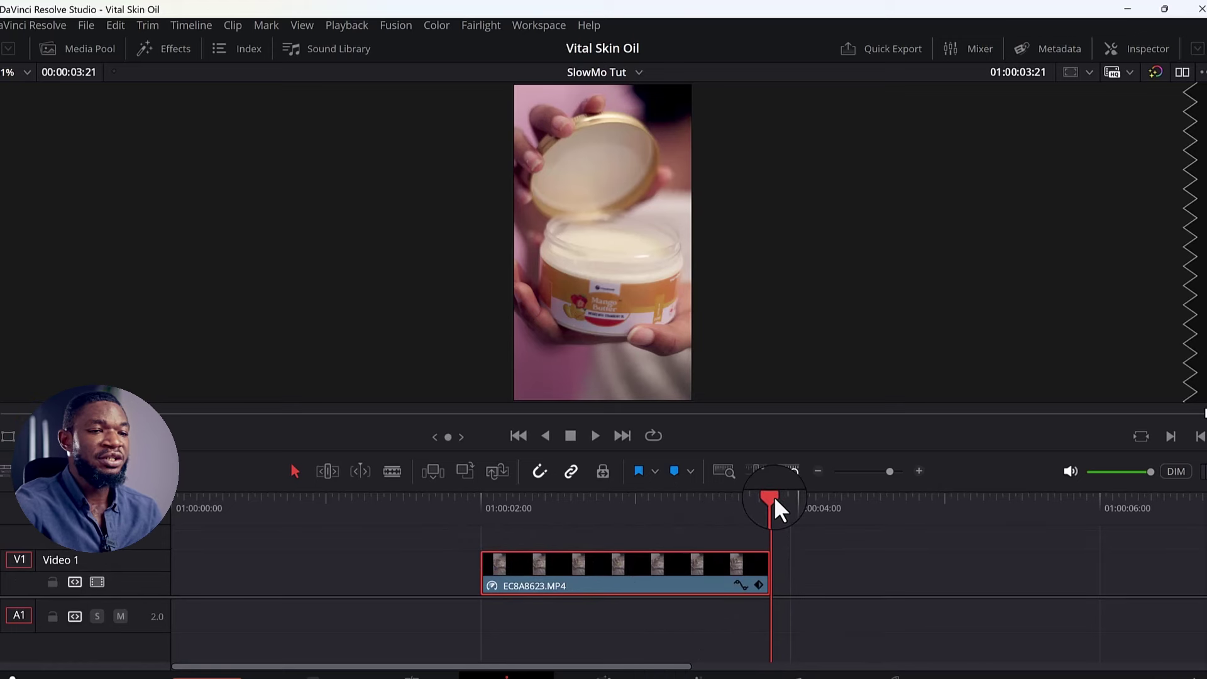
# Preview the jar clip's playback from around 01:00:02:00.
pyautogui.moveTo(661, 509); pyautogui.dragTo(467, 545)
pyautogui.press('space')
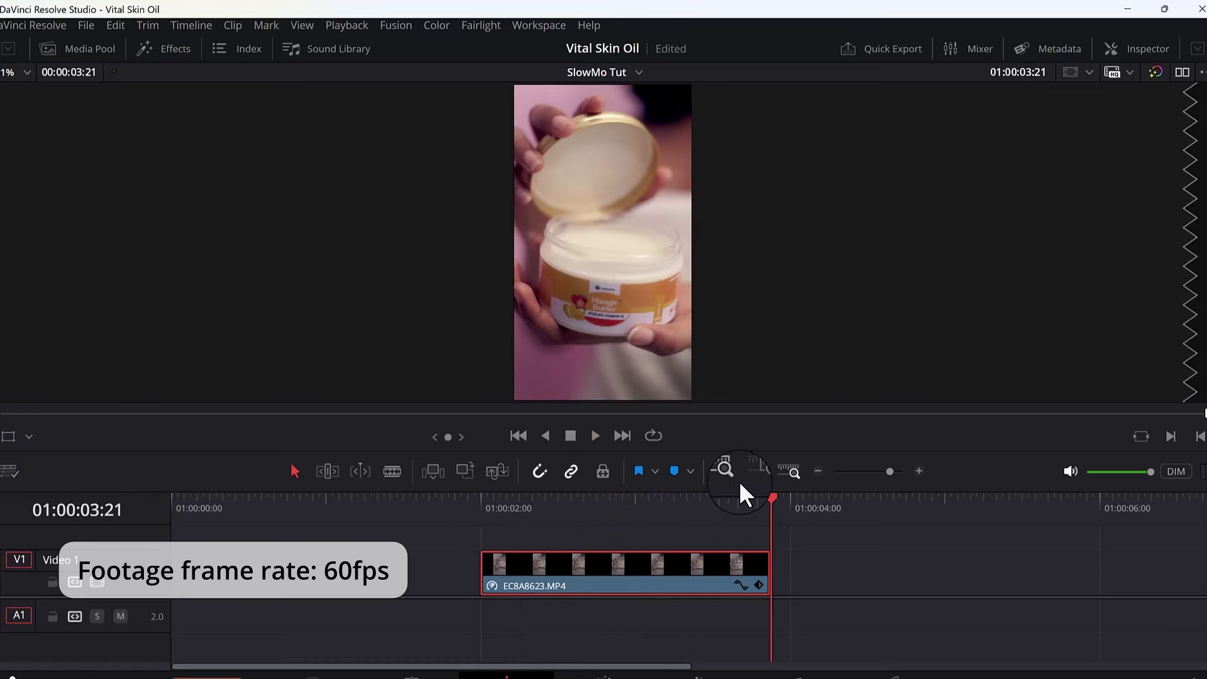
pyautogui.moveTo(768, 503); pyautogui.dragTo(481, 522)
pyautogui.press('space')
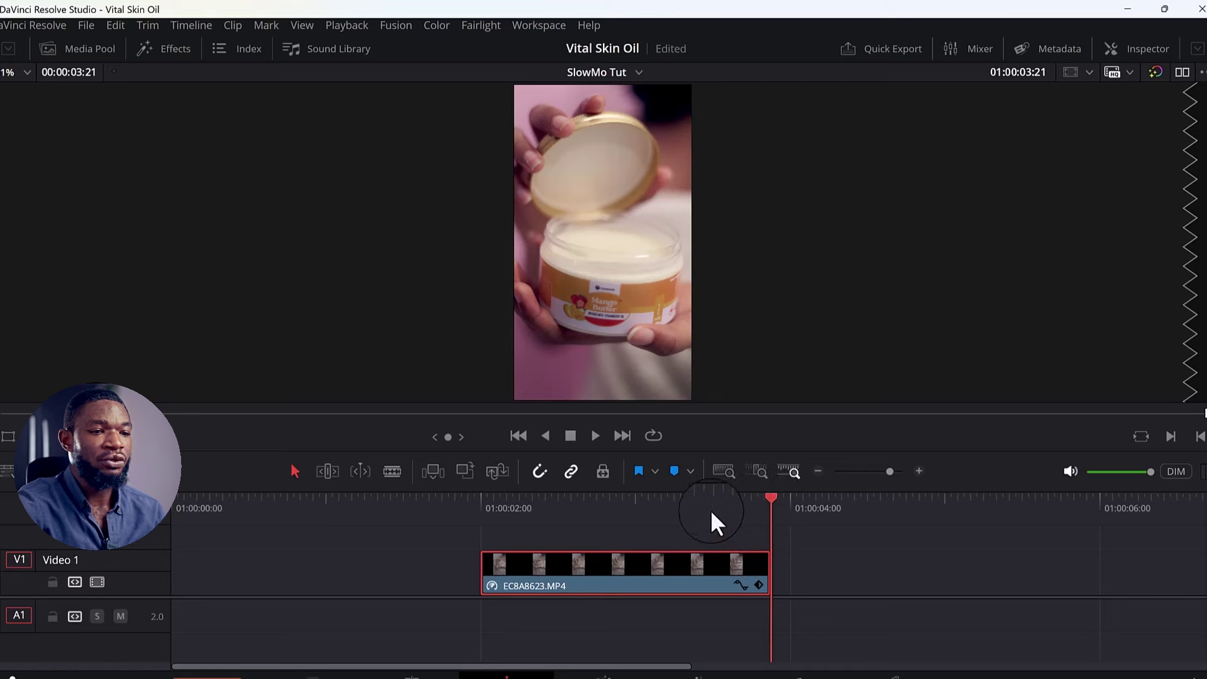
pyautogui.moveTo(714, 520); pyautogui.dragTo(589, 528)
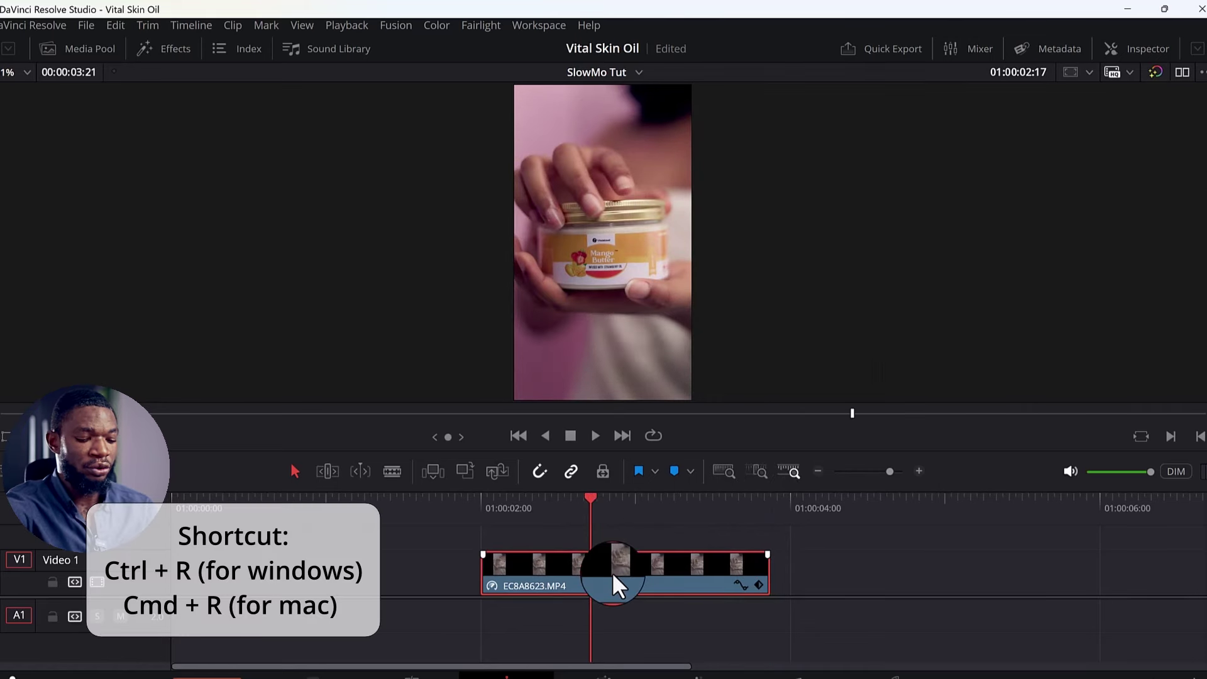
# Turn on Retime Controls for EC8A8623.MP4 and browse the Change Speed presets.
pyautogui.hotkey('ctrl', 'r')
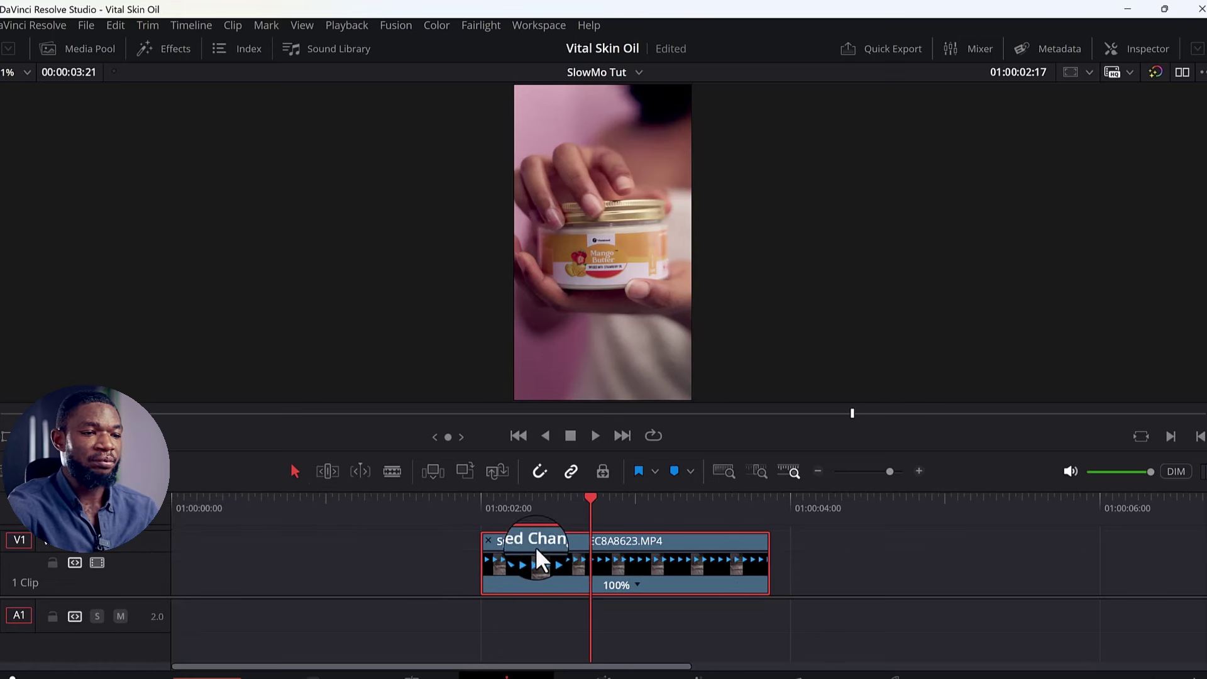
pyautogui.click(637, 587)
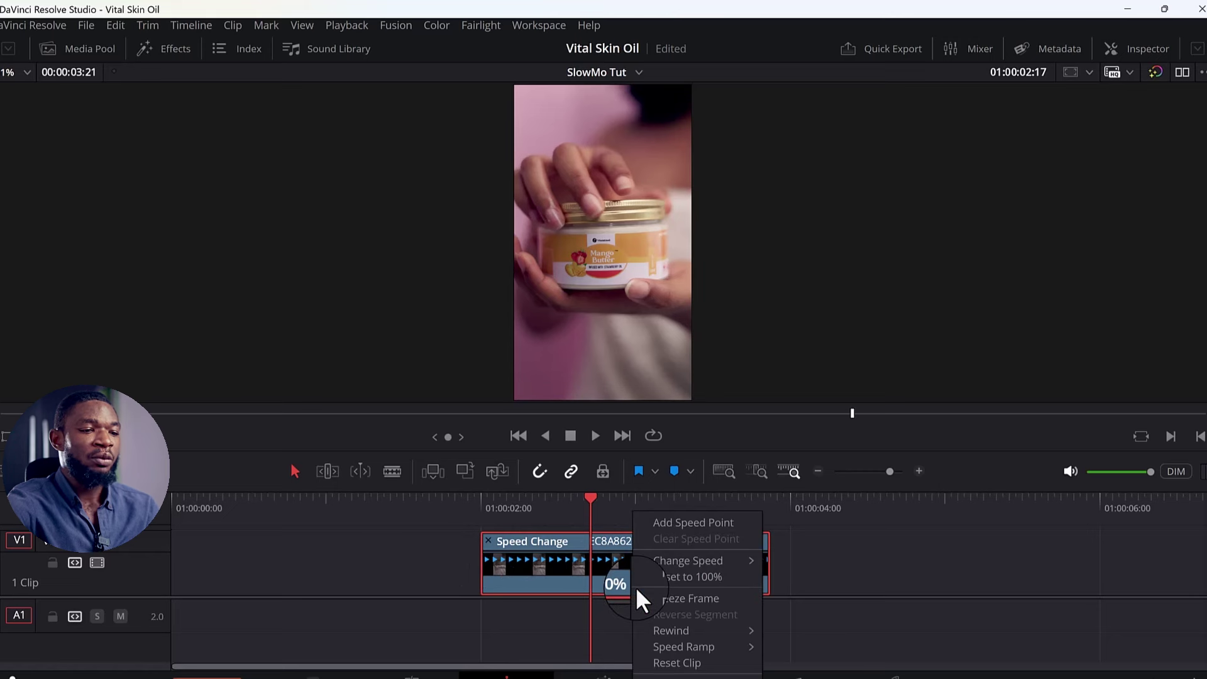
pyautogui.moveTo(689, 559)
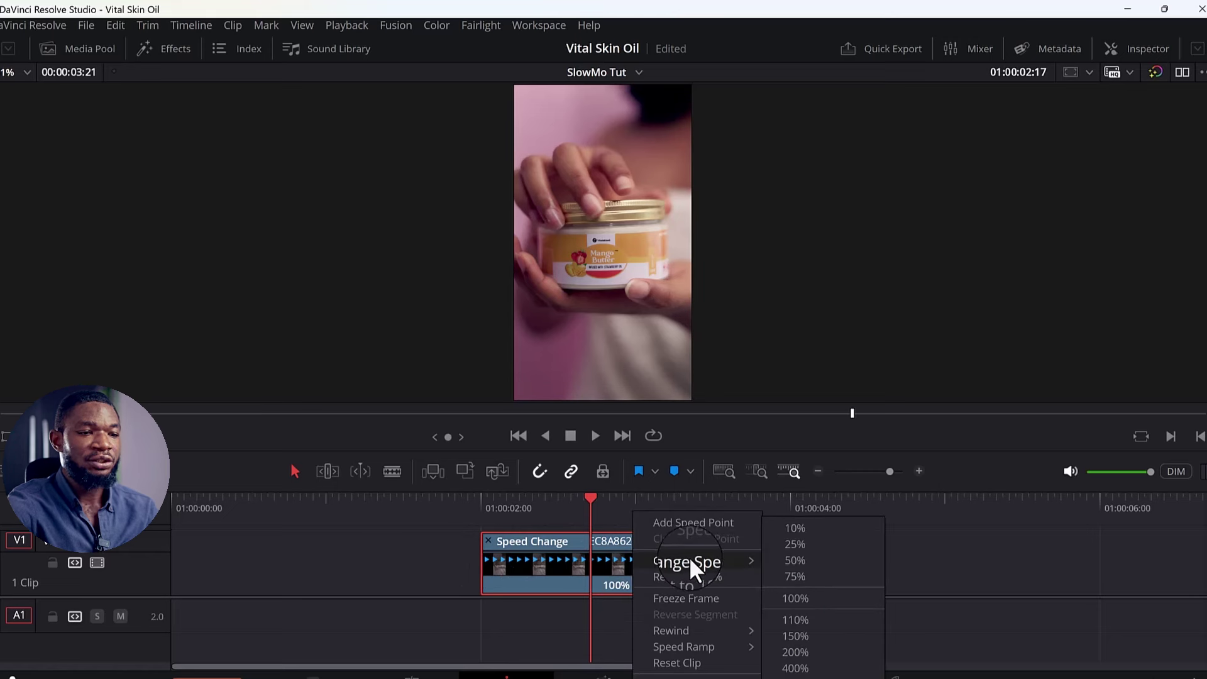
pyautogui.click(790, 562)
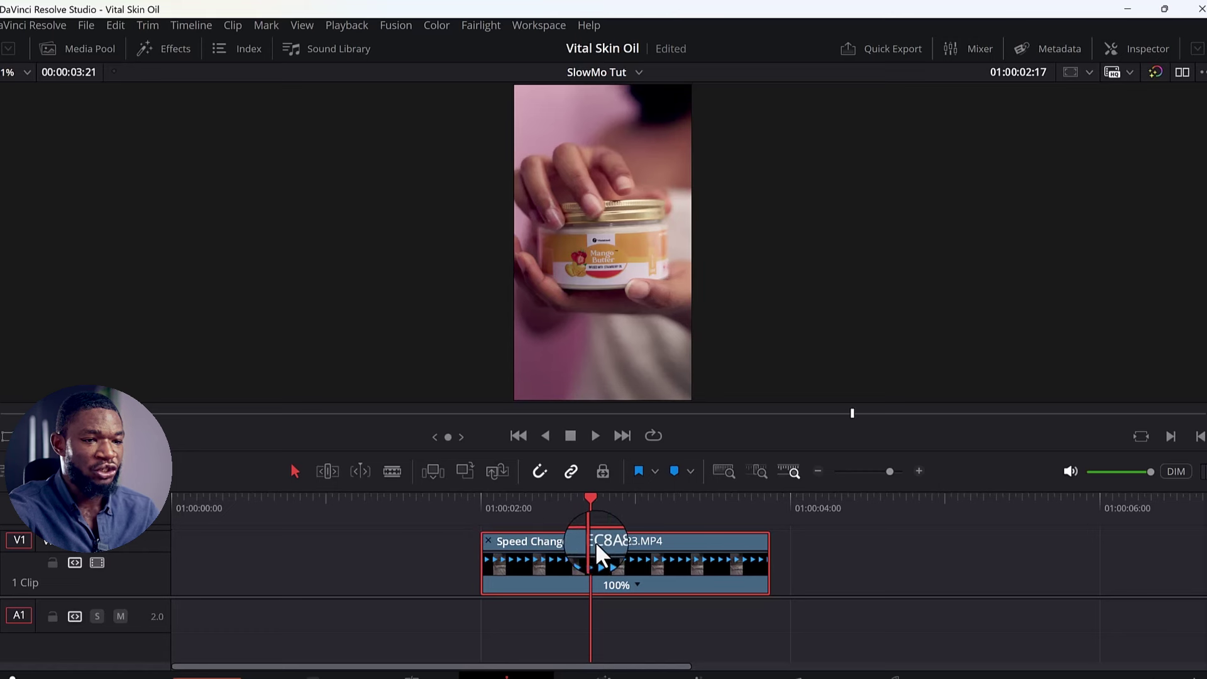
# Undo the preset, drag the right retime handle until EC8A8623.MP4 reads 40%, and play it back.
pyautogui.hotkey('ctrl', 'z')
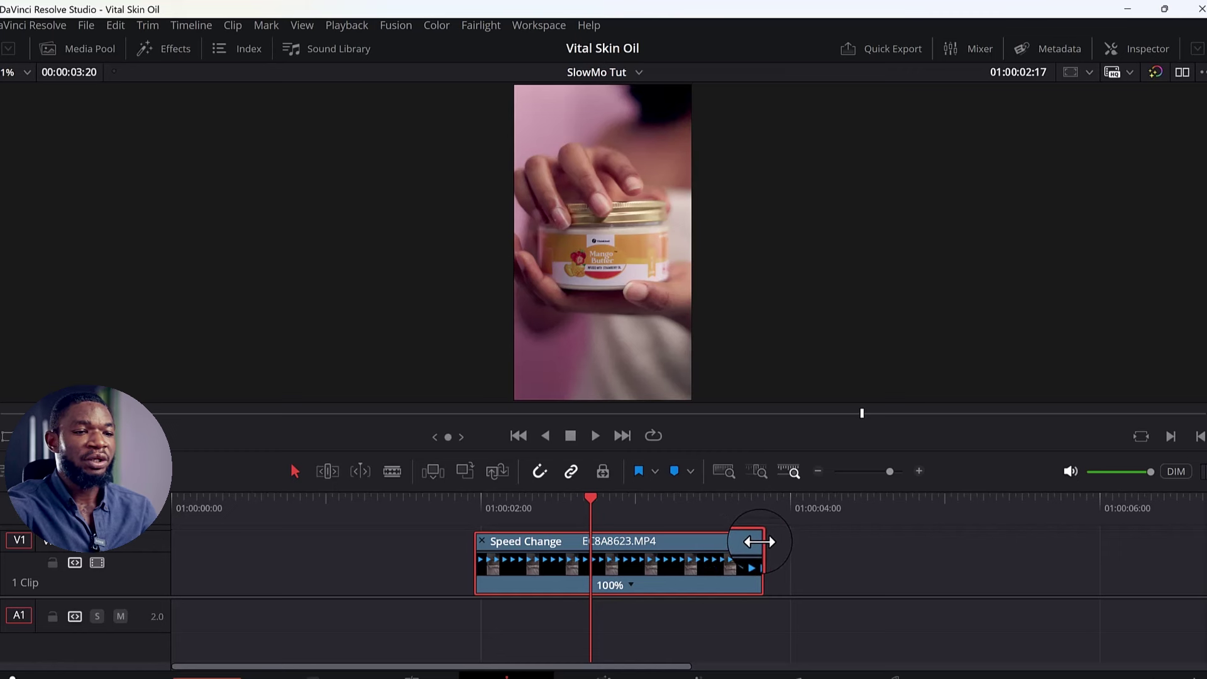
pyautogui.moveTo(759, 541); pyautogui.dragTo(1015, 540)
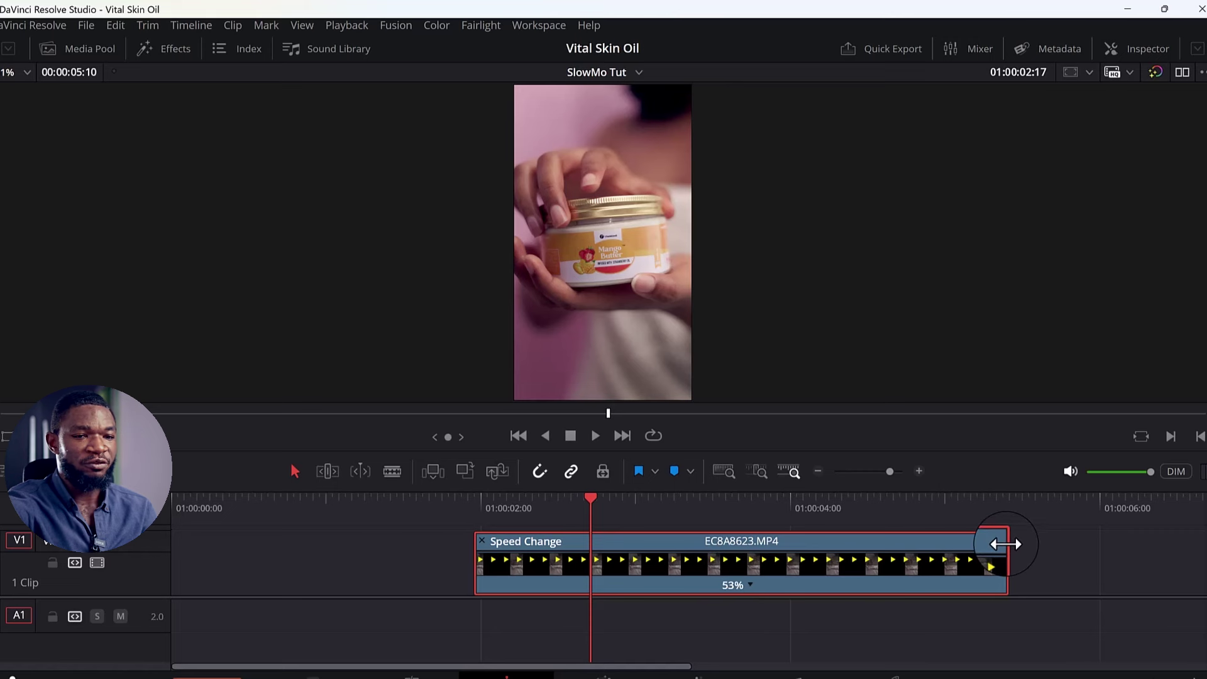
pyautogui.moveTo(1006, 544); pyautogui.dragTo(1181, 547)
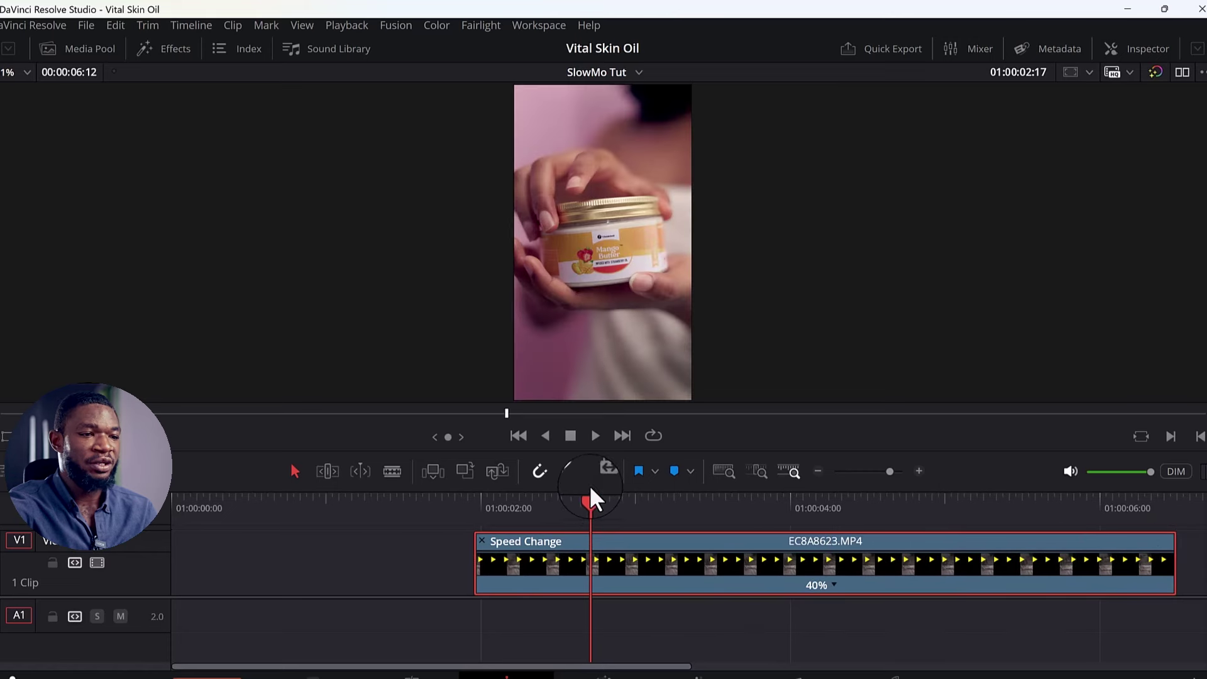
pyautogui.moveTo(575, 496); pyautogui.dragTo(479, 516)
pyautogui.press('space')
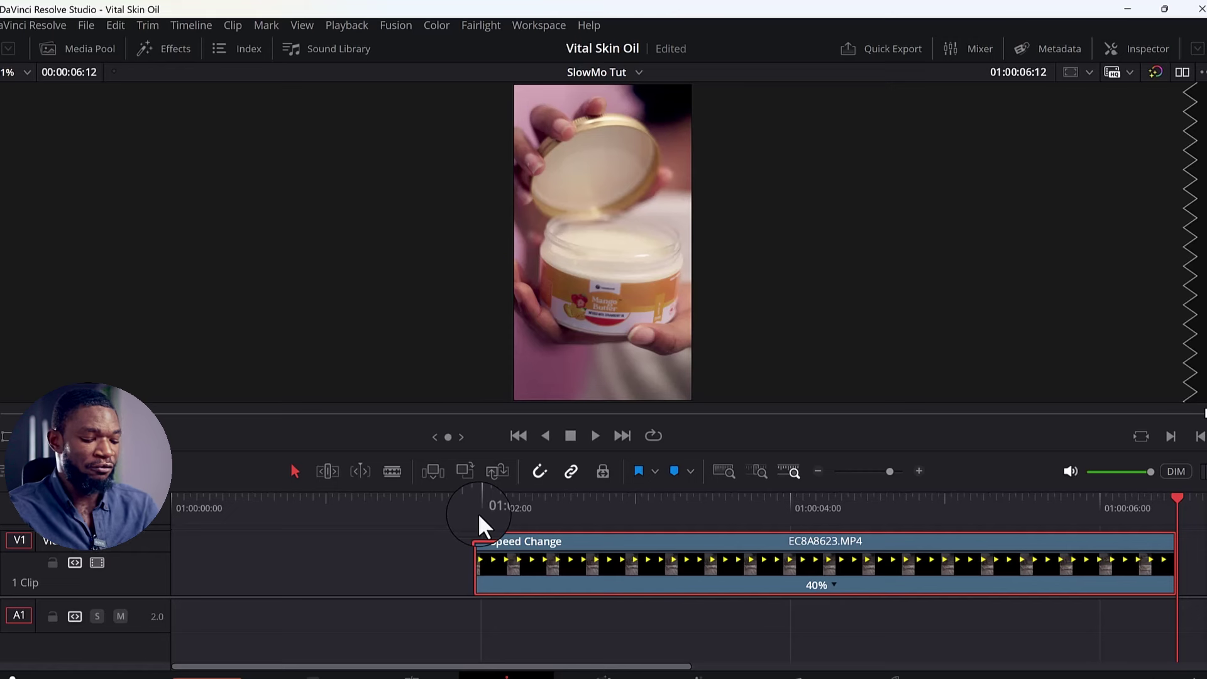
# Undo the 40% stretch and park the playhead at the clip's start.
pyautogui.hotkey('ctrl', 'z')
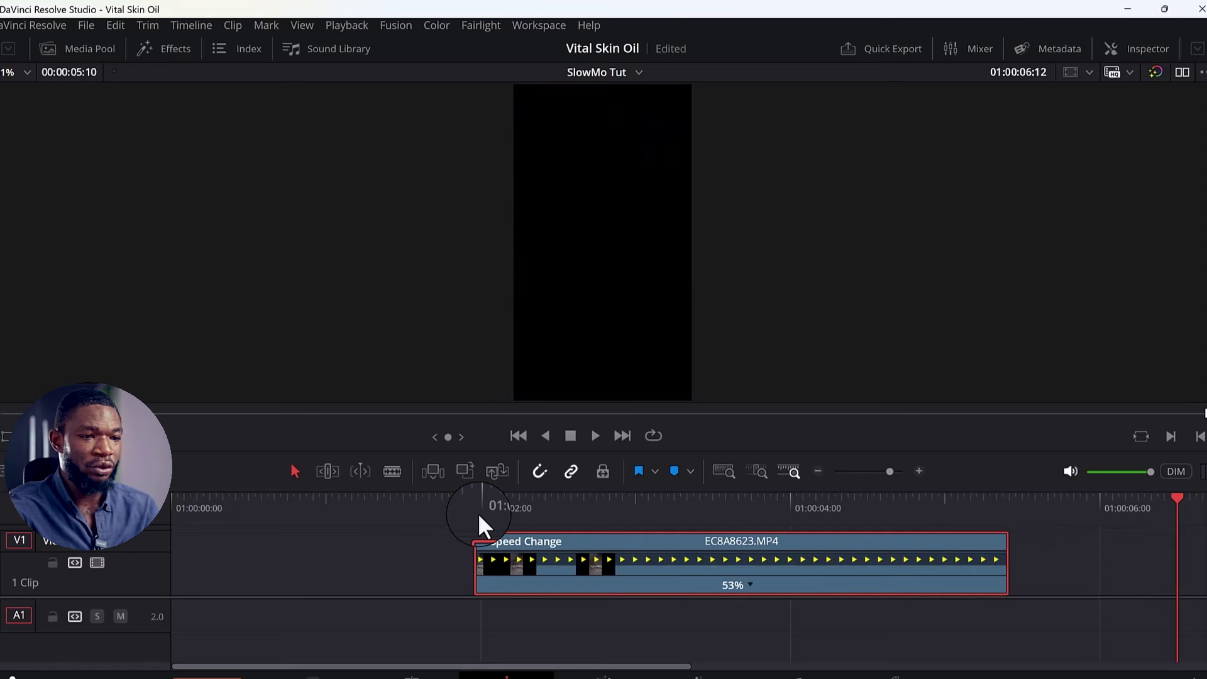
pyautogui.click(478, 512)
# Add a speed point at 01:00:02:13, splitting the clip into two 100% sections, then shift it slightly later.
pyautogui.press('space')
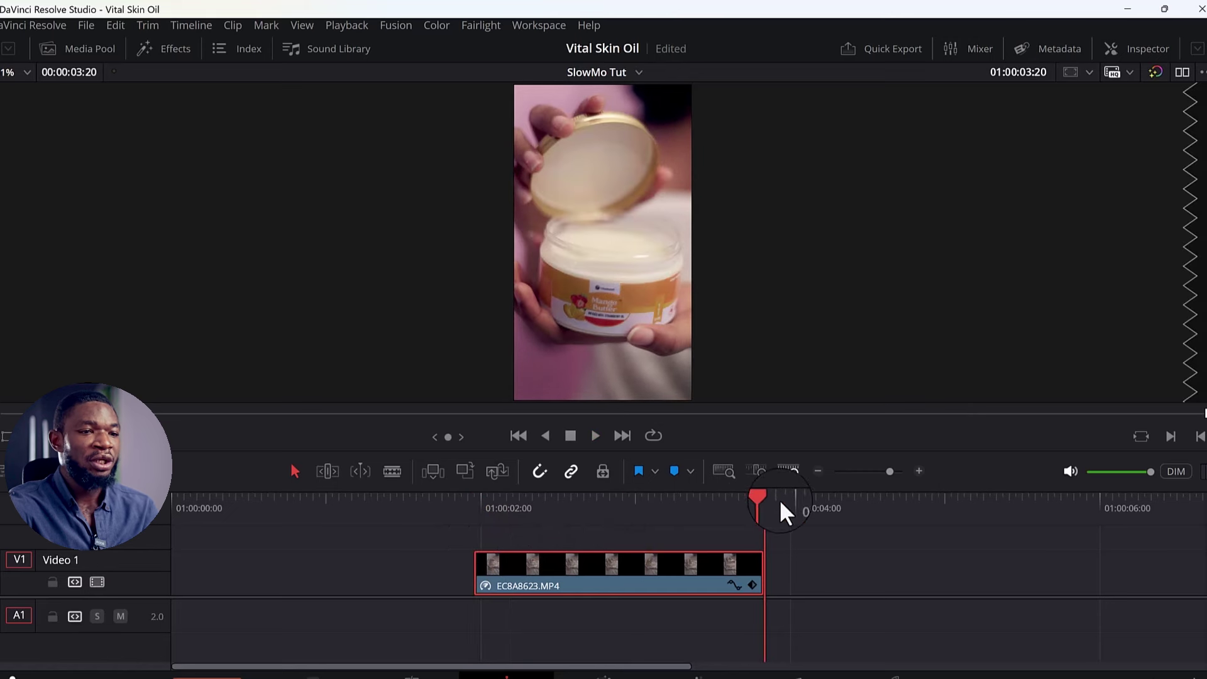
pyautogui.click(565, 513)
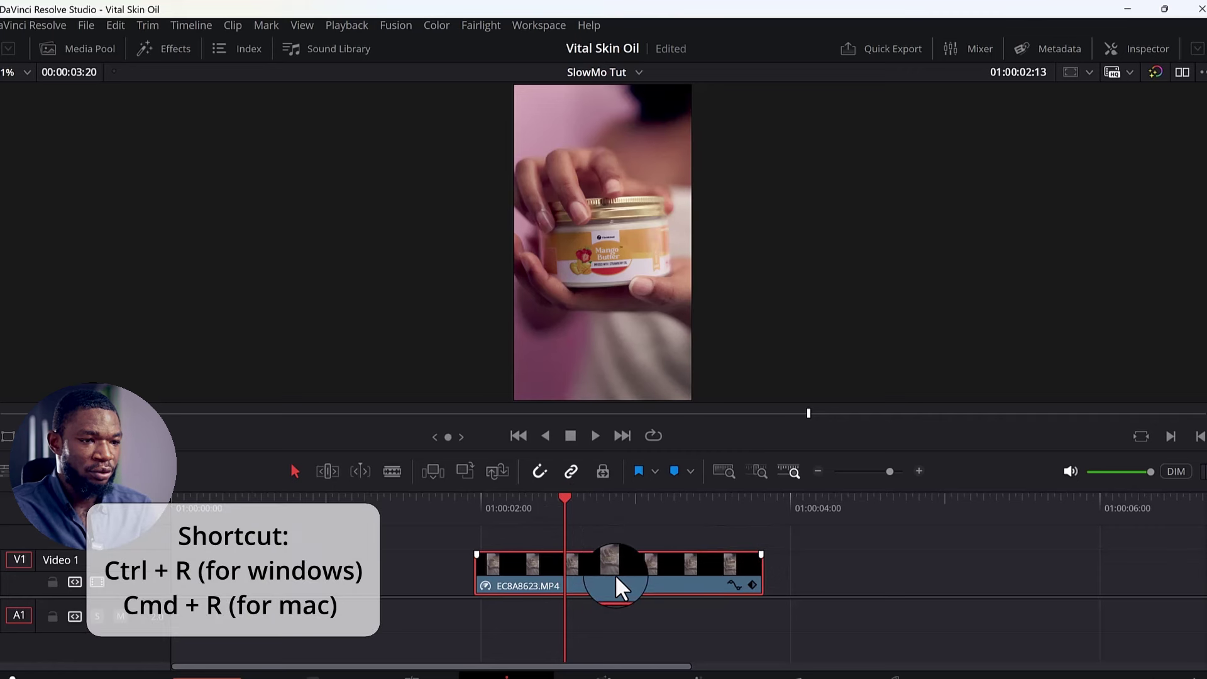
pyautogui.hotkey('ctrl', 'r')
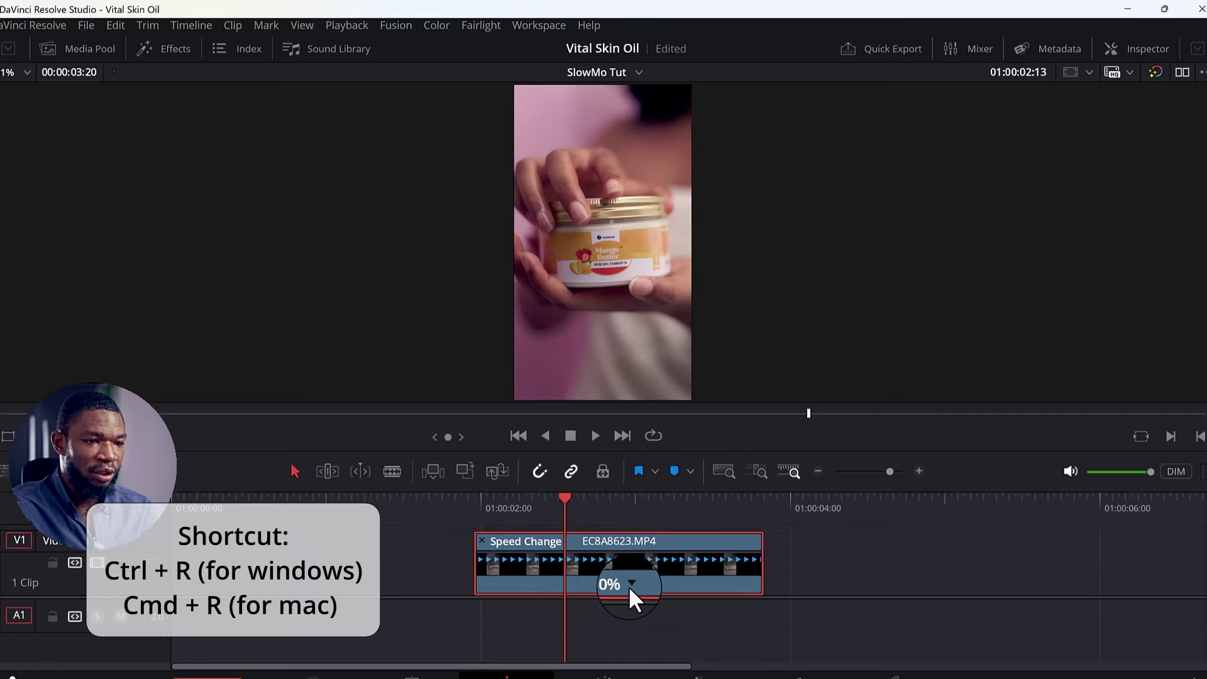
pyautogui.click(631, 585)
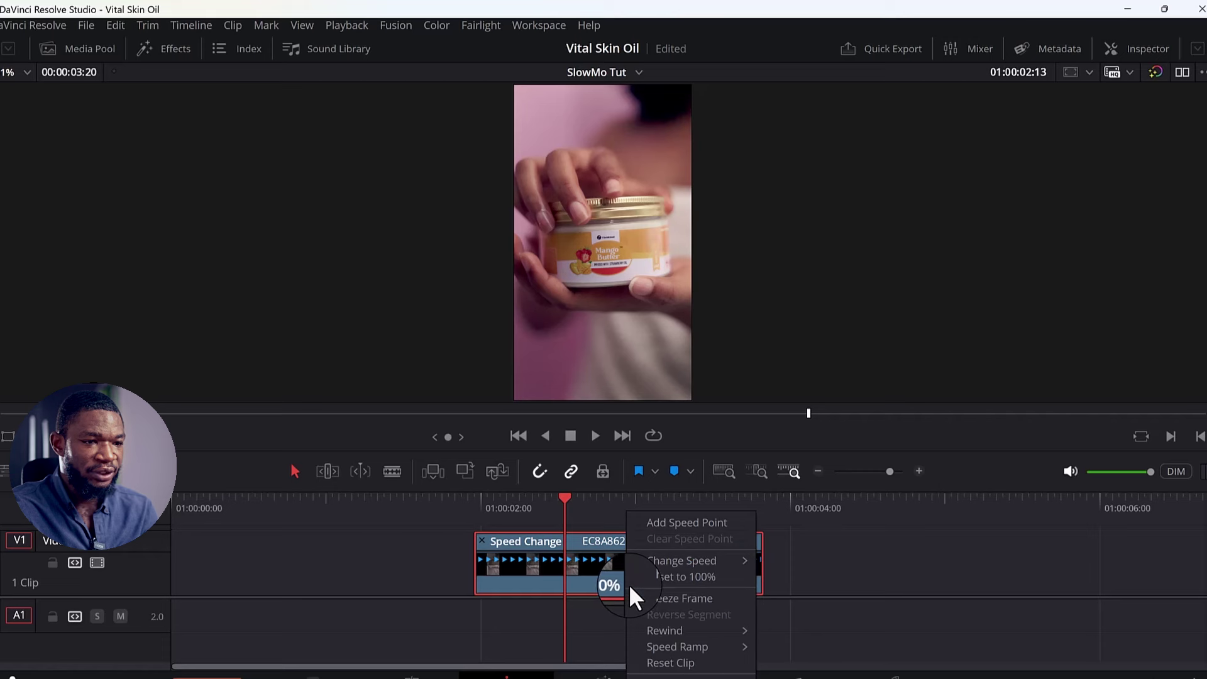
pyautogui.click(678, 523)
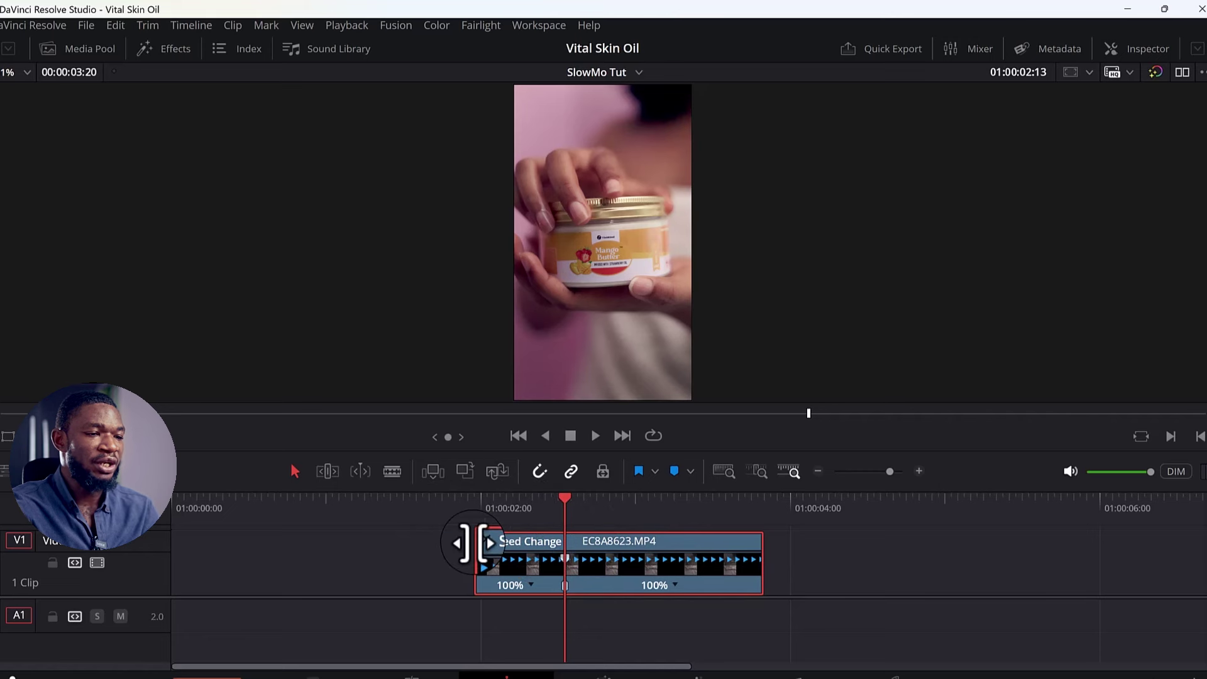
pyautogui.moveTo(514, 541); pyautogui.dragTo(545, 538)
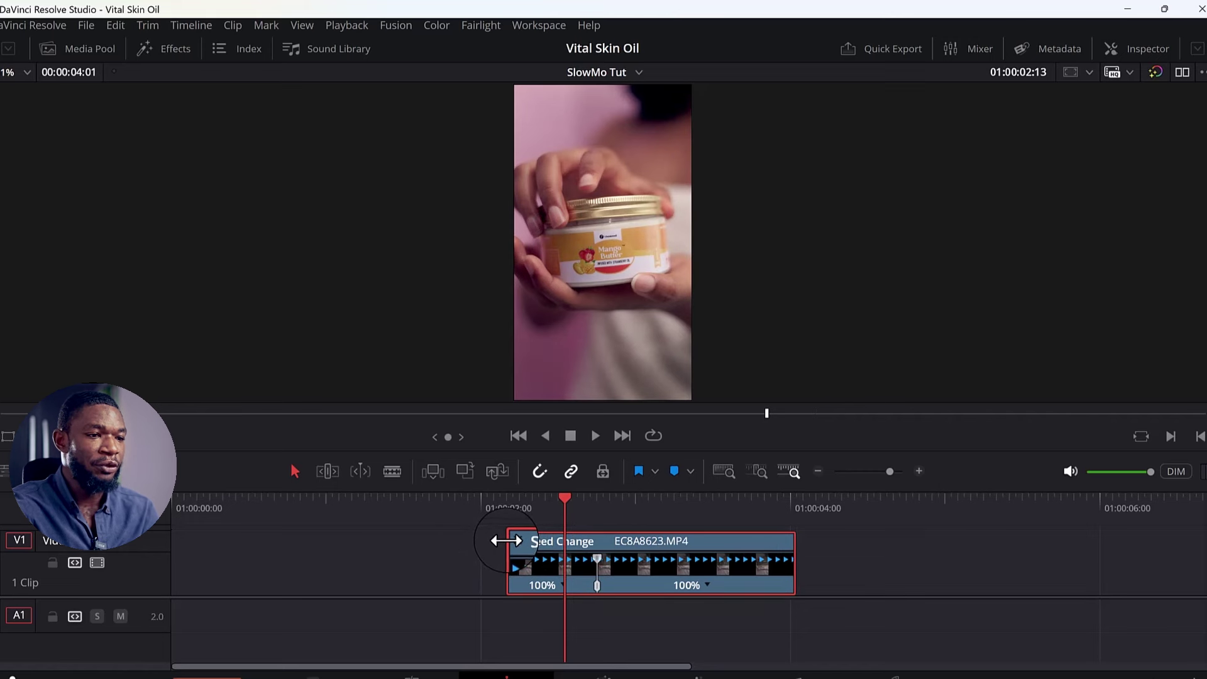
# Drag the clip's left retime edge so the section before the speed point plays at 40%.
pyautogui.click(506, 541)
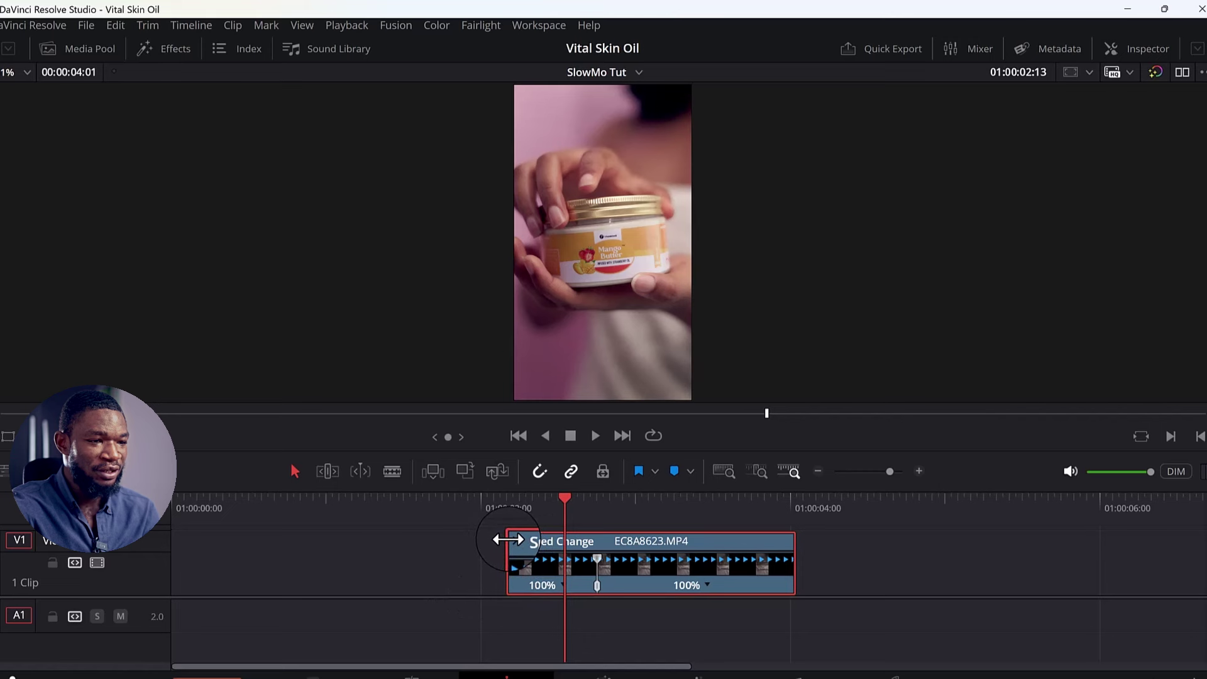
pyautogui.moveTo(507, 539); pyautogui.dragTo(372, 546)
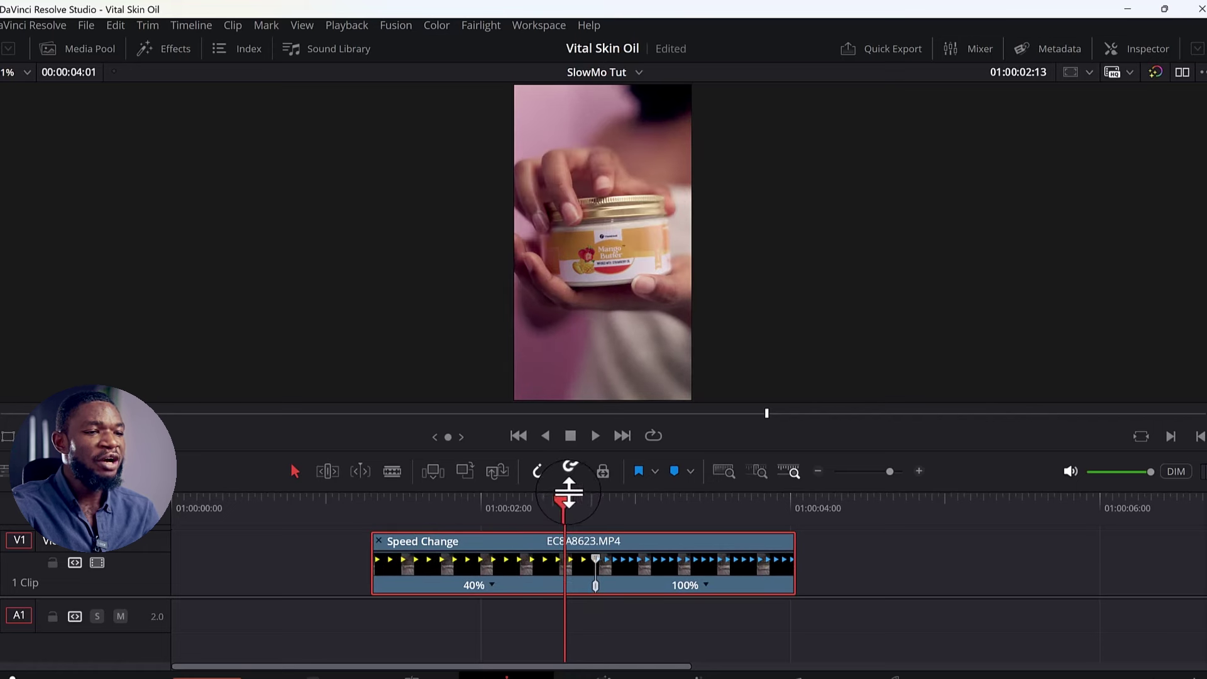
pyautogui.moveTo(569, 494); pyautogui.dragTo(375, 532)
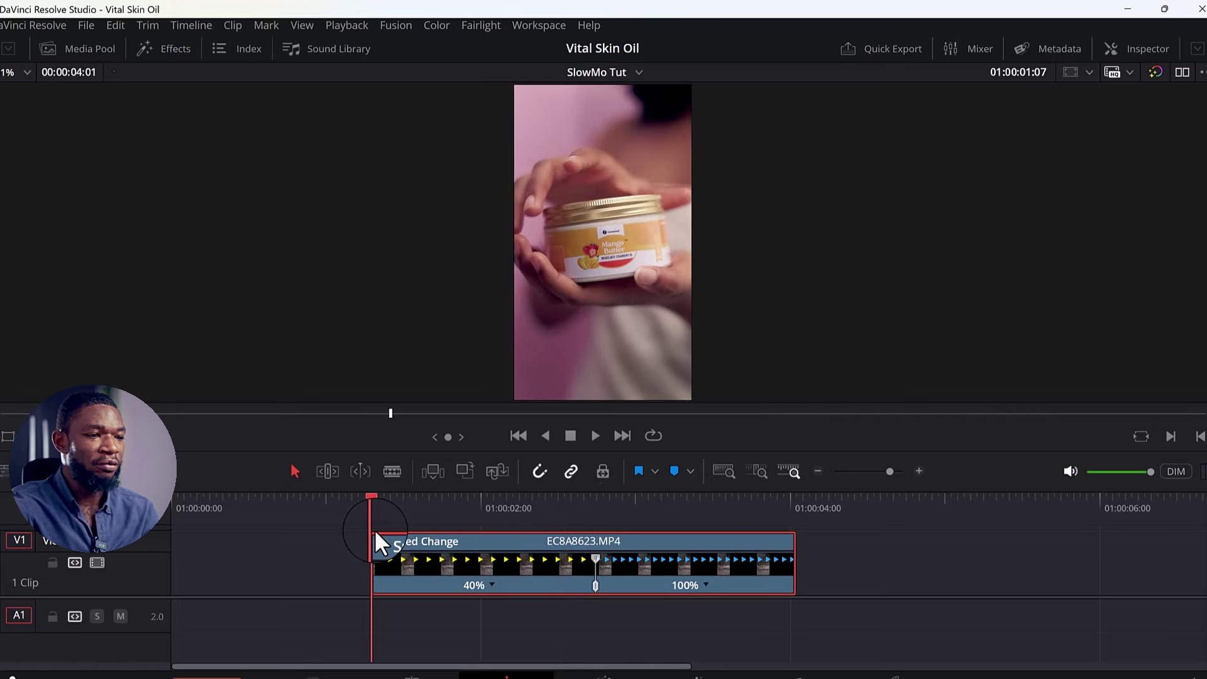
# Play the 40%-to-100% ramp, then park at 01:00:02:00 and open the slow section's speed options.
pyautogui.press('space')
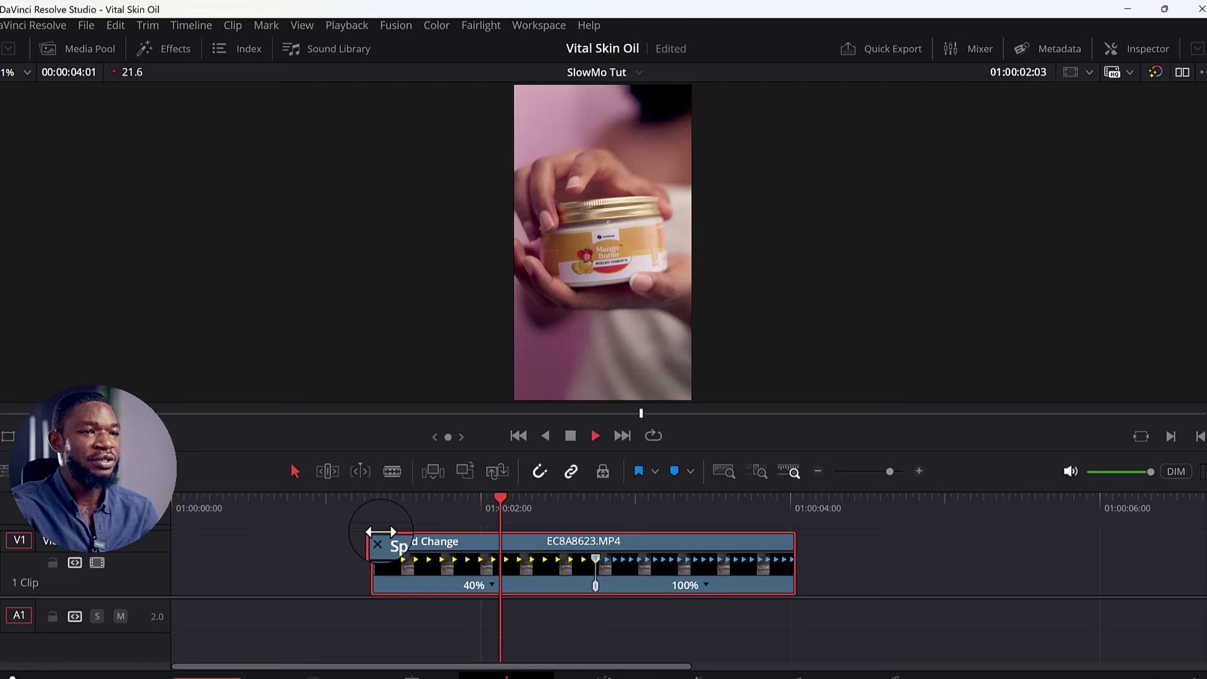
pyautogui.press('space')
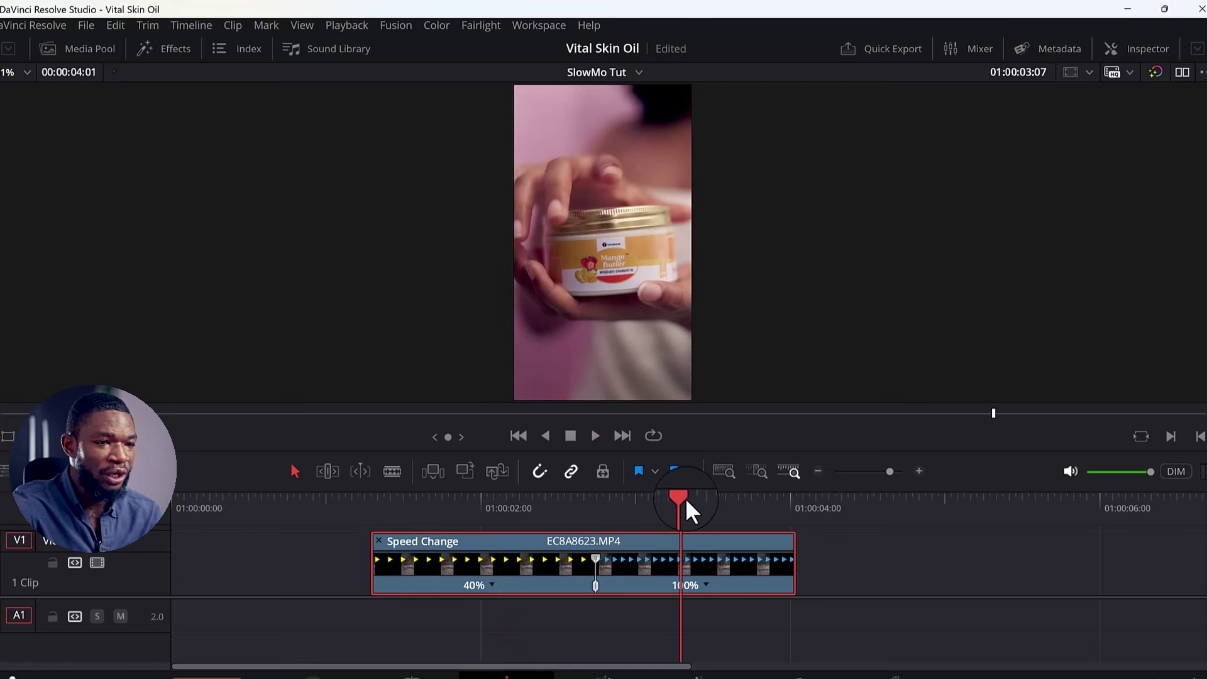
pyautogui.moveTo(685, 499); pyautogui.dragTo(482, 550)
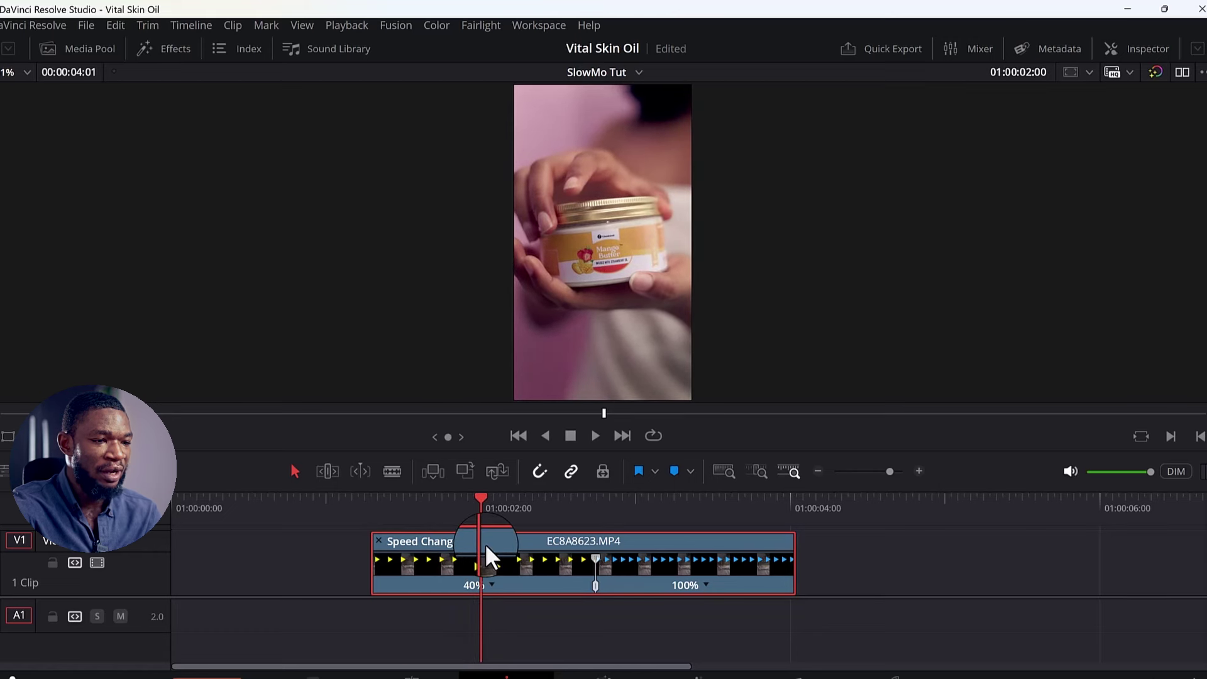
pyautogui.click(492, 584)
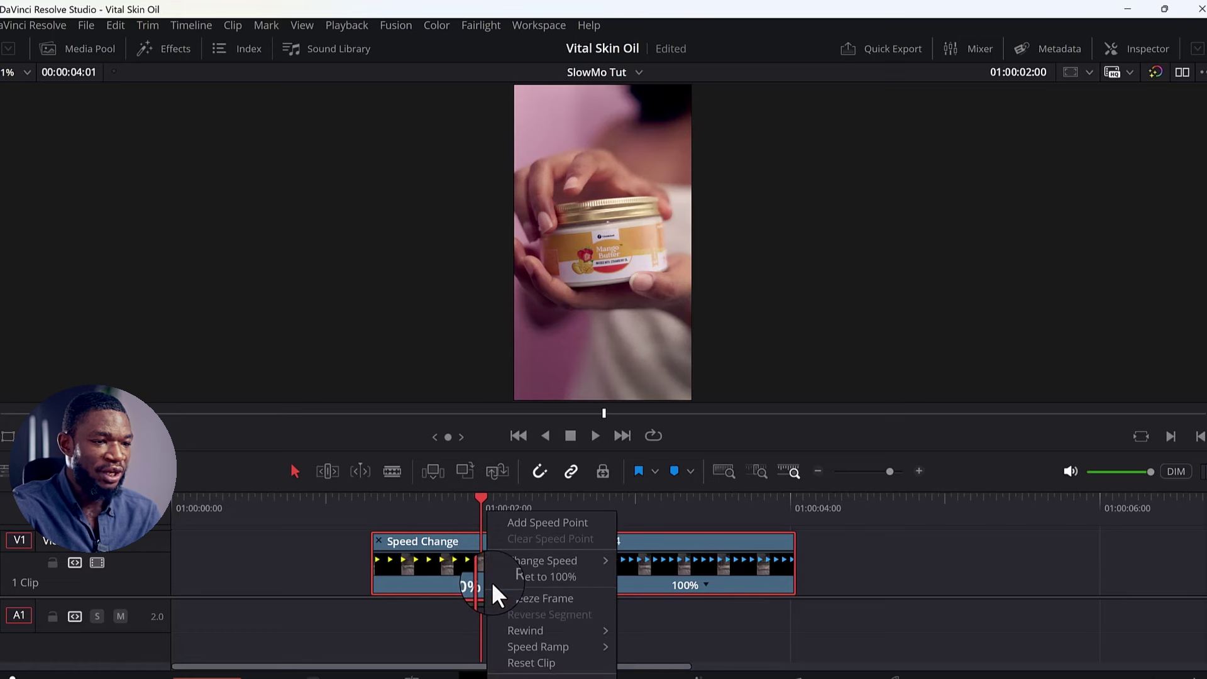
# Add a speed point at 01:00:02:00 and retime the new opening section to about 102%.
pyautogui.click(535, 525)
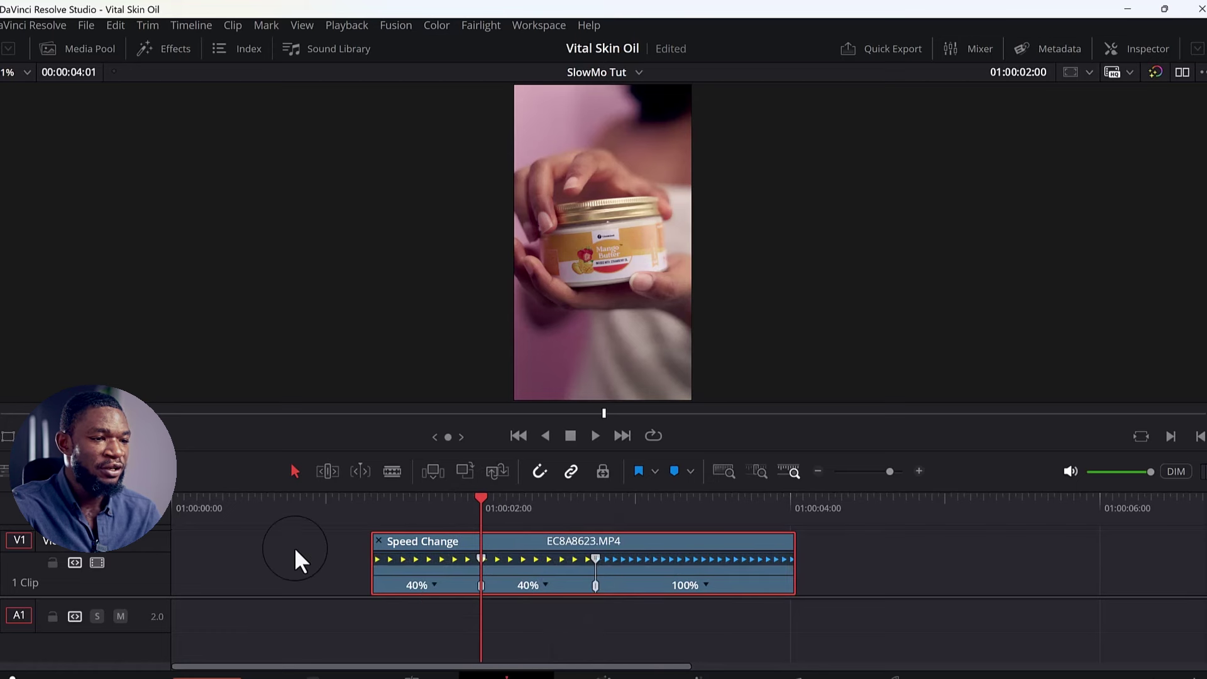
pyautogui.moveTo(381, 542)
pyautogui.mouseDown()
pyautogui.moveTo(447, 542)
pyautogui.moveTo(369, 542)
pyautogui.mouseUp()
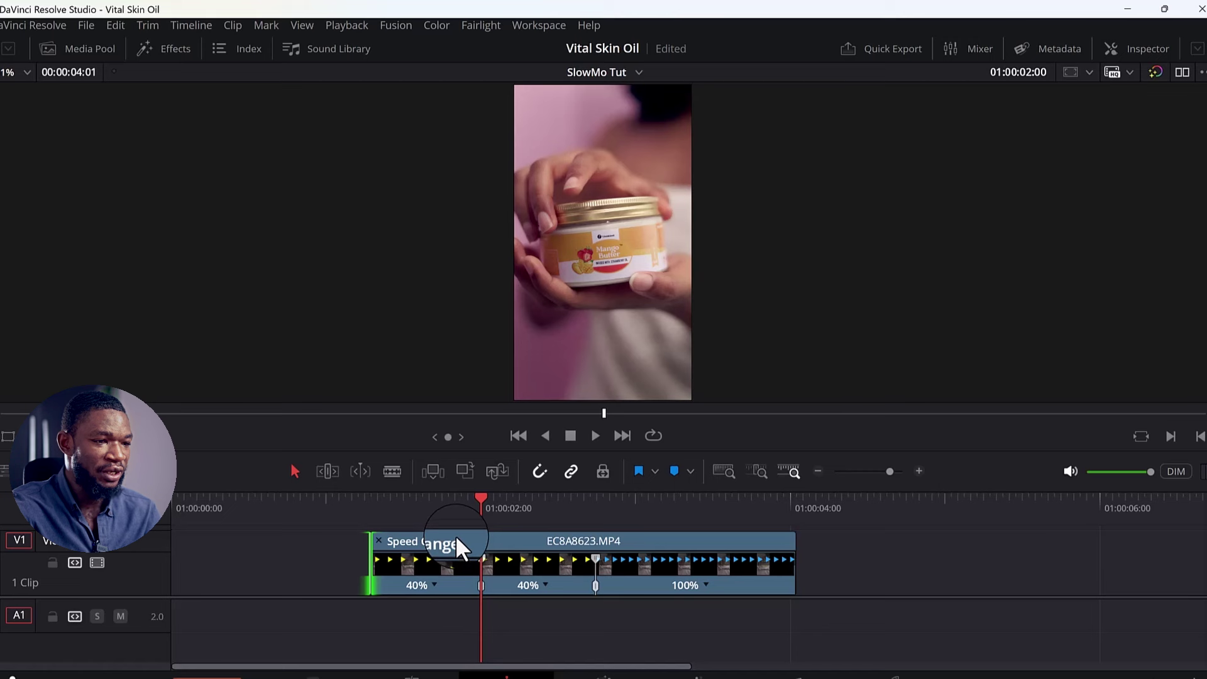
pyautogui.click(405, 542)
pyautogui.moveTo(376, 535); pyautogui.dragTo(437, 539)
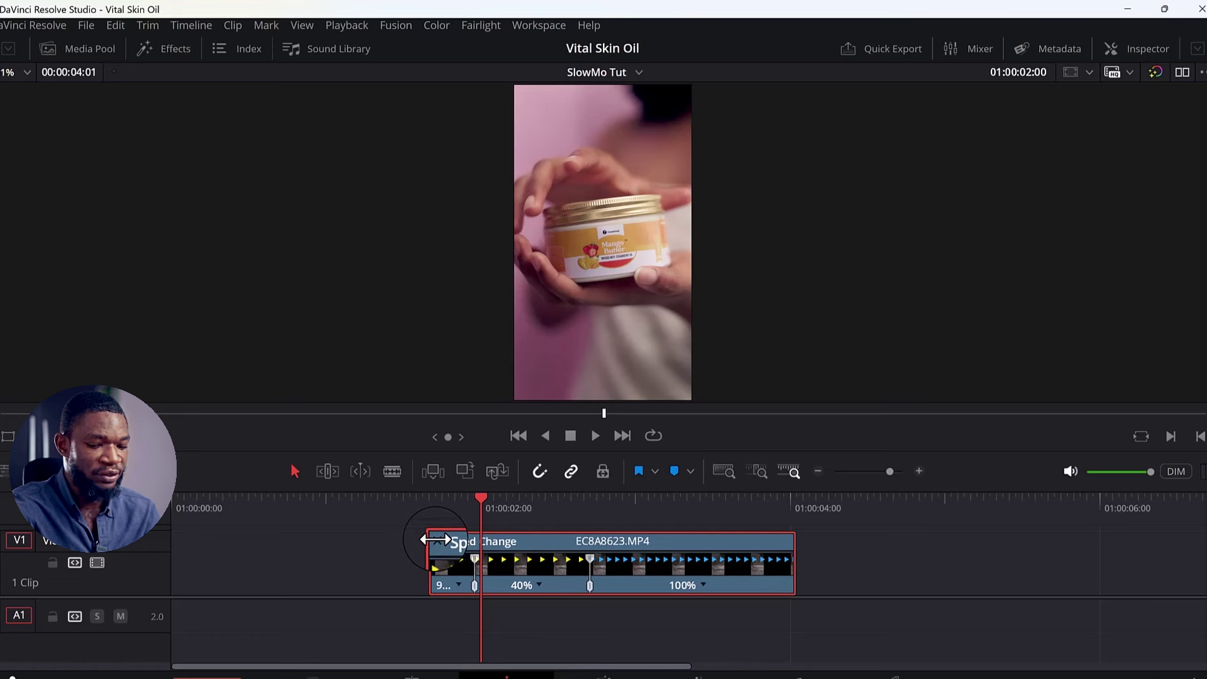
pyautogui.hotkey('ctrl', '=')
pyautogui.hotkey('ctrl', '=')
pyautogui.hotkey('ctrl', '=')
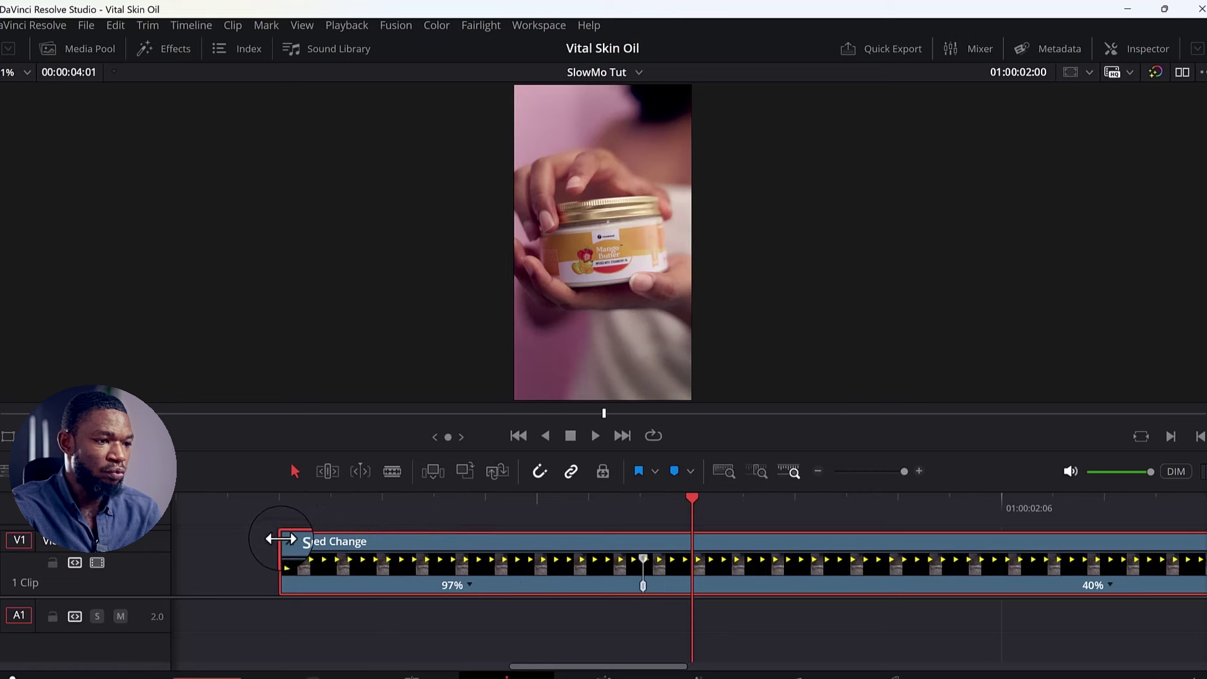
pyautogui.moveTo(285, 539); pyautogui.dragTo(298, 544)
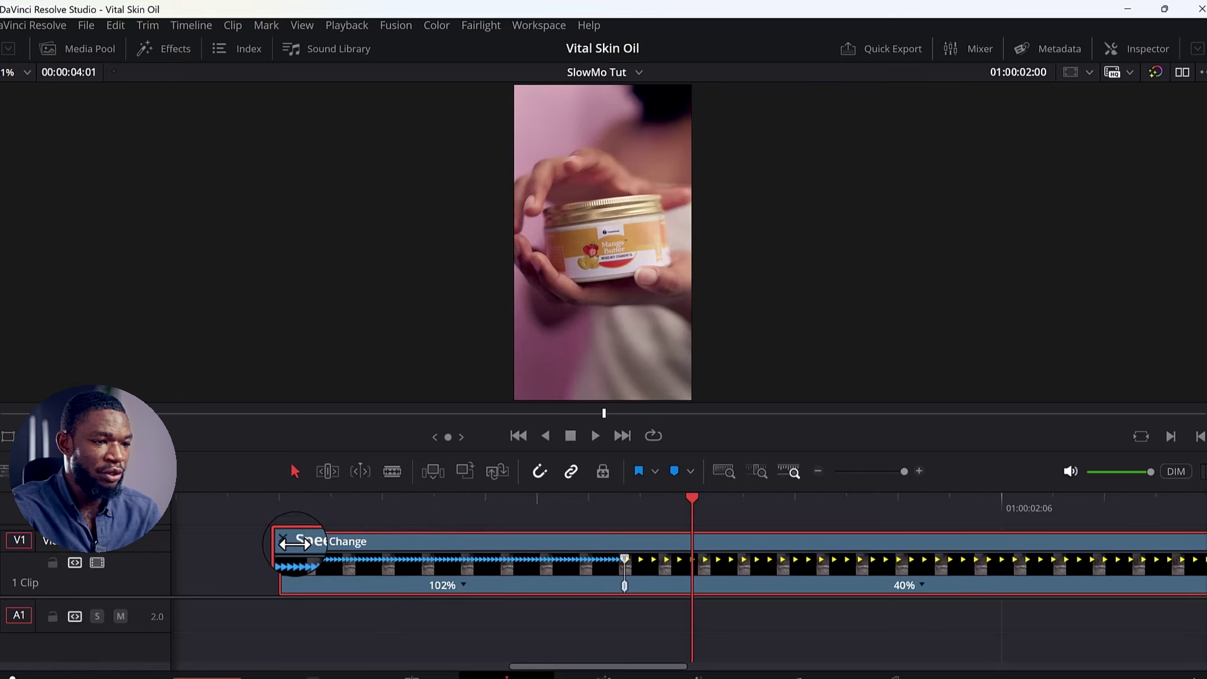
pyautogui.moveTo(292, 544); pyautogui.dragTo(296, 545)
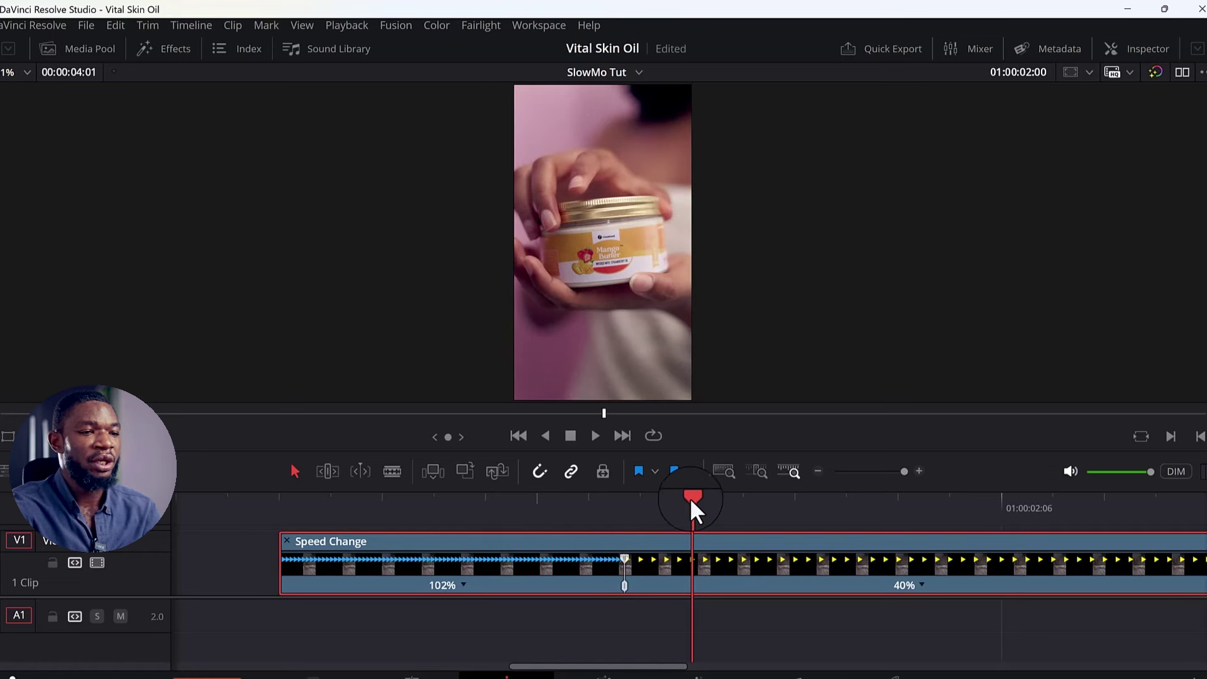
pyautogui.moveTo(693, 499); pyautogui.dragTo(284, 535)
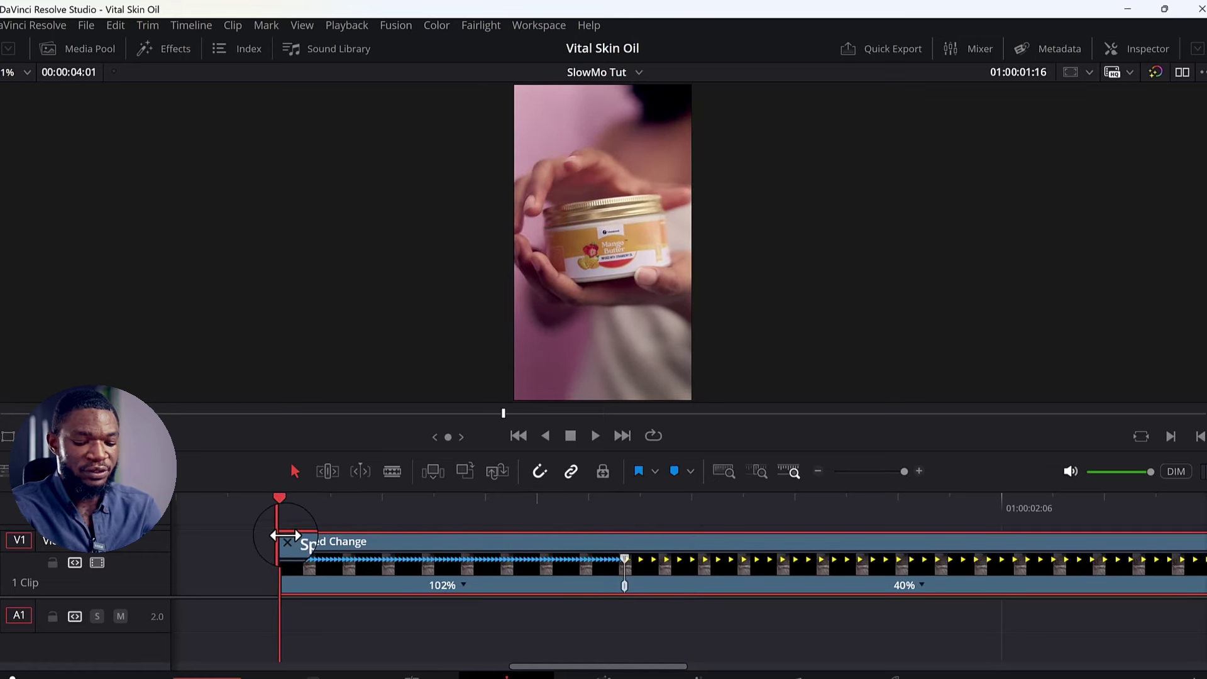
# Zoom the timeline out and drag the speed point handle to lengthen the 40% slow section.
pyautogui.scroll(-3, 285, 535)
pyautogui.scroll(-3, 285, 535)
pyautogui.press('space')
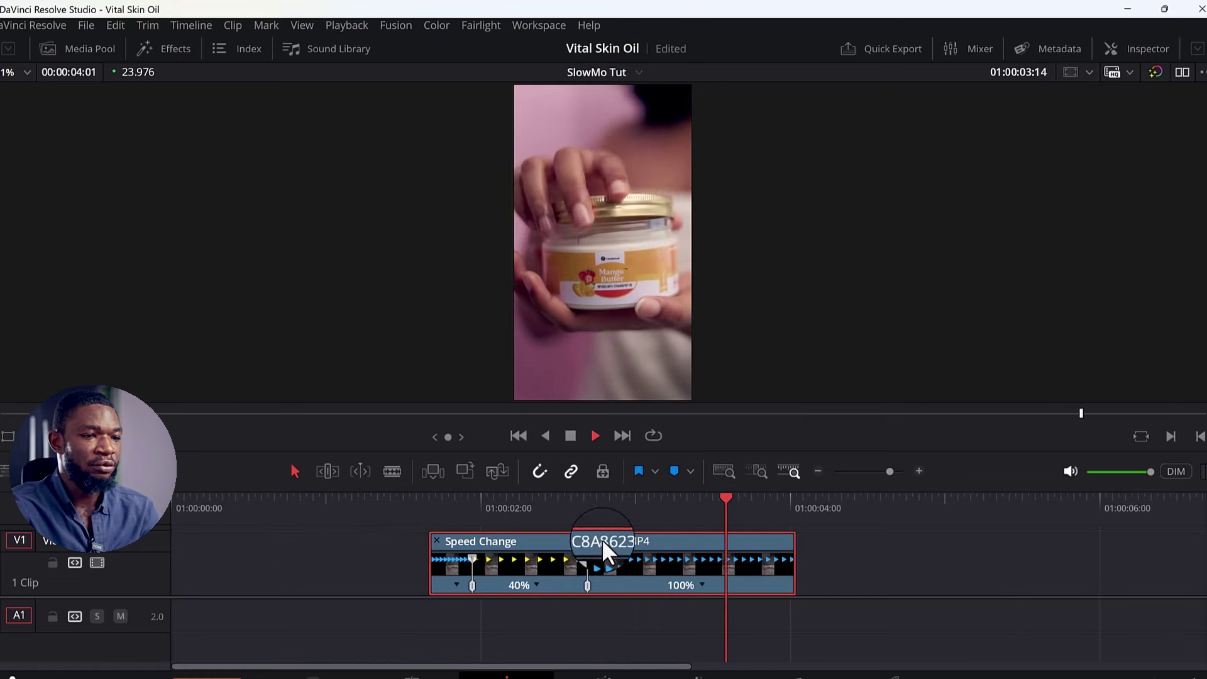
pyautogui.click(747, 501)
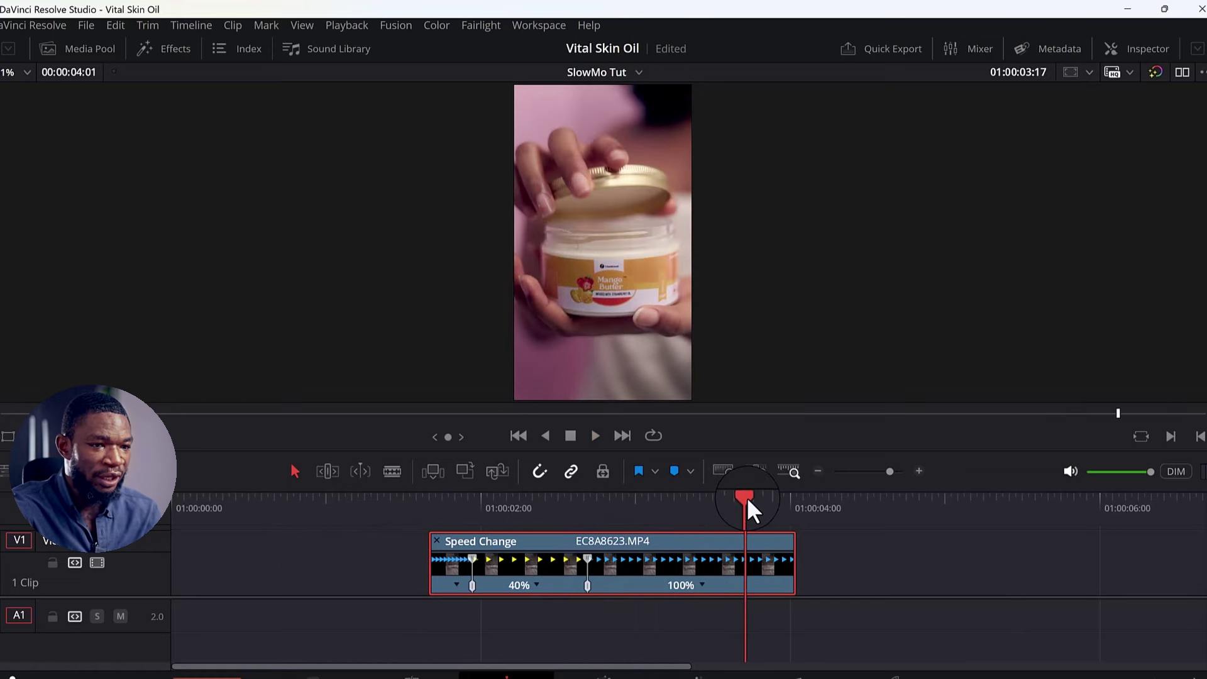
pyautogui.moveTo(749, 507); pyautogui.dragTo(531, 541)
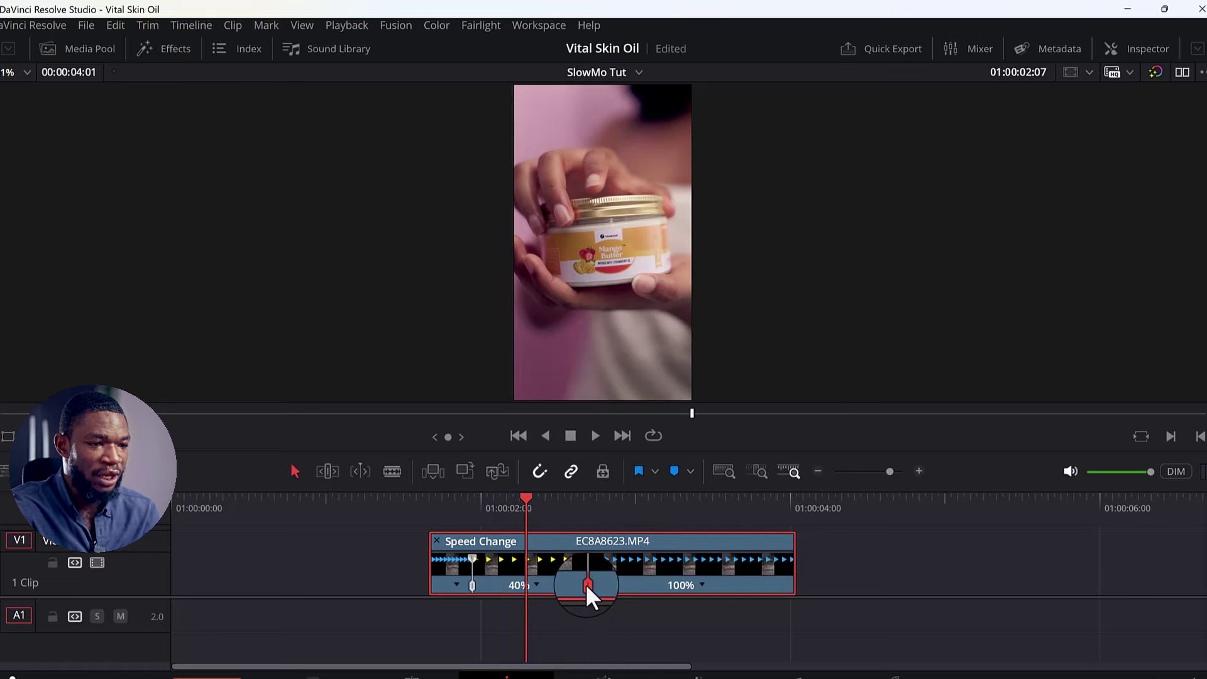
pyautogui.moveTo(589, 588); pyautogui.dragTo(643, 587)
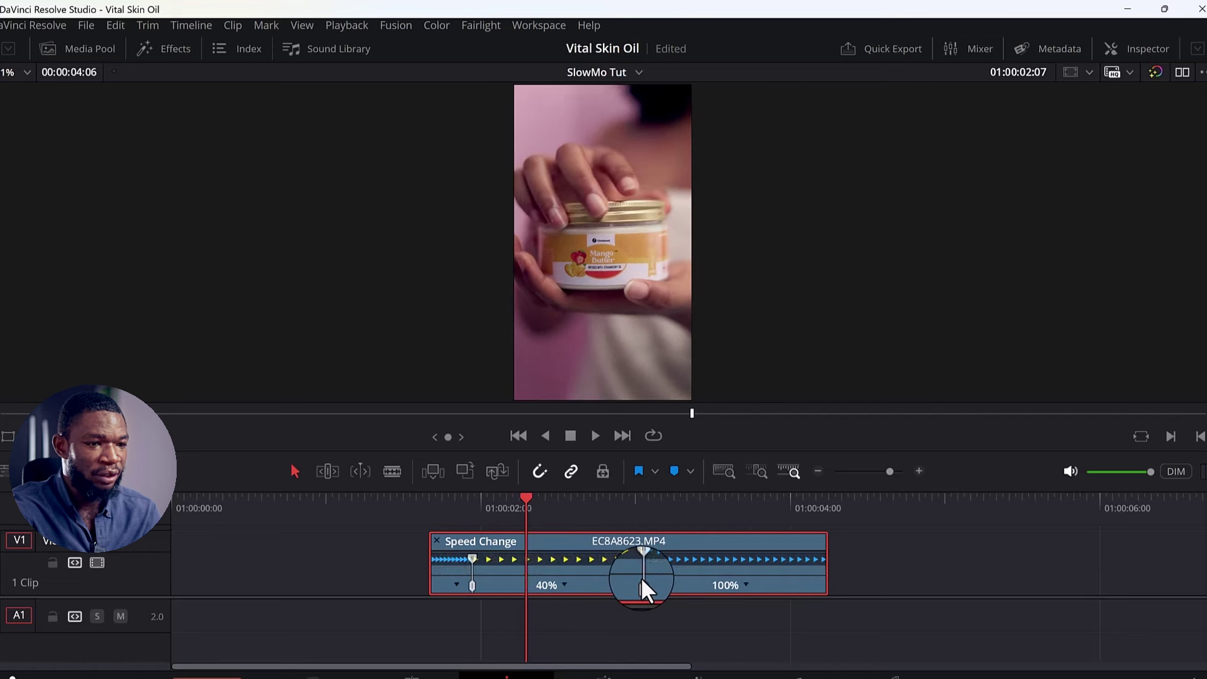
# Play back the lengthened slow section and park near 01:00:03:15 where the next change begins.
pyautogui.moveTo(529, 506); pyautogui.dragTo(429, 523)
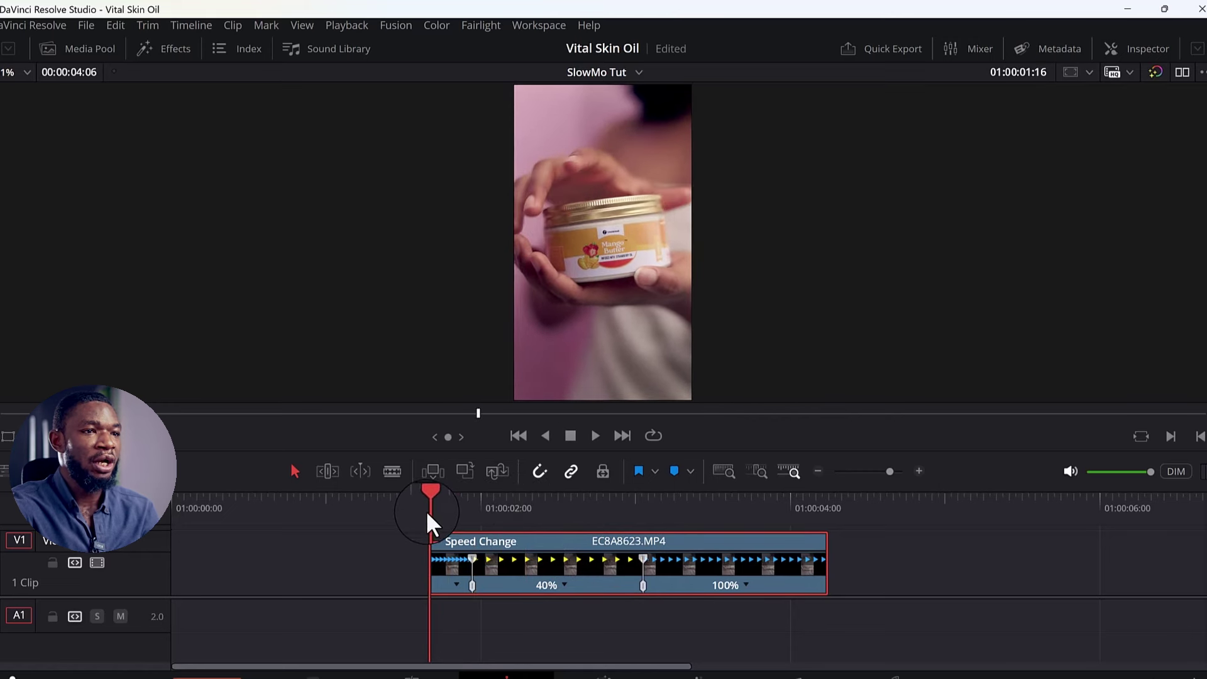
pyautogui.press('space')
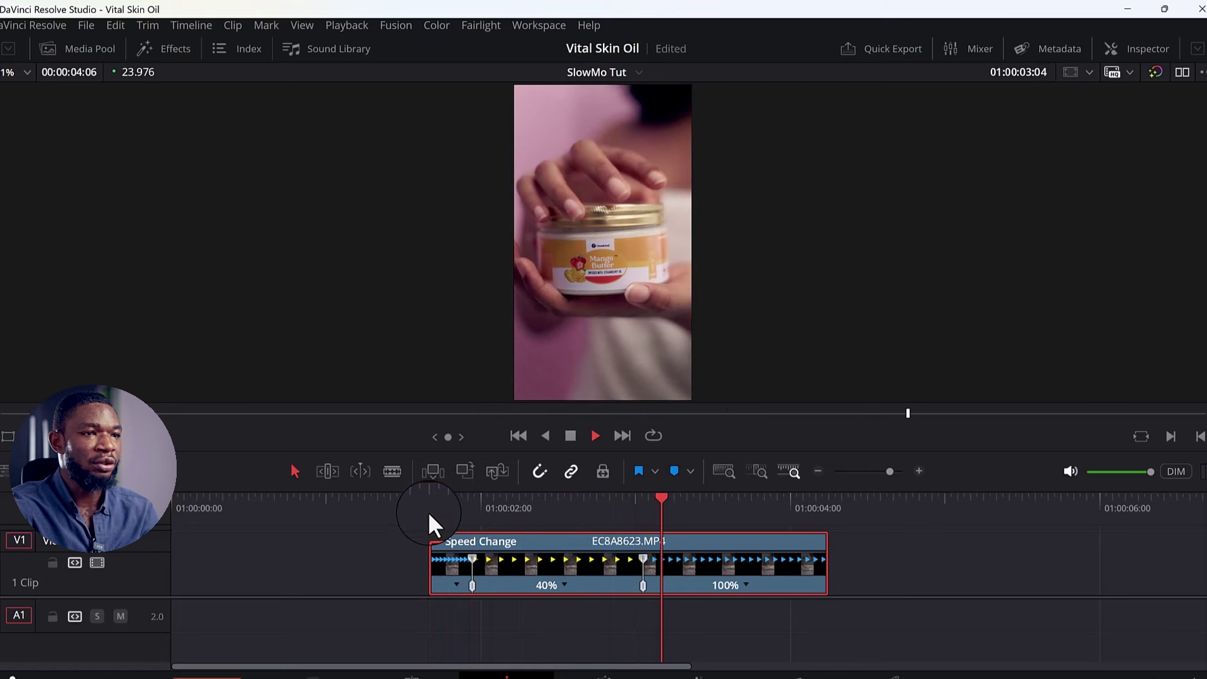
pyautogui.press('space')
pyautogui.moveTo(755, 503); pyautogui.dragTo(642, 531)
pyautogui.press('space')
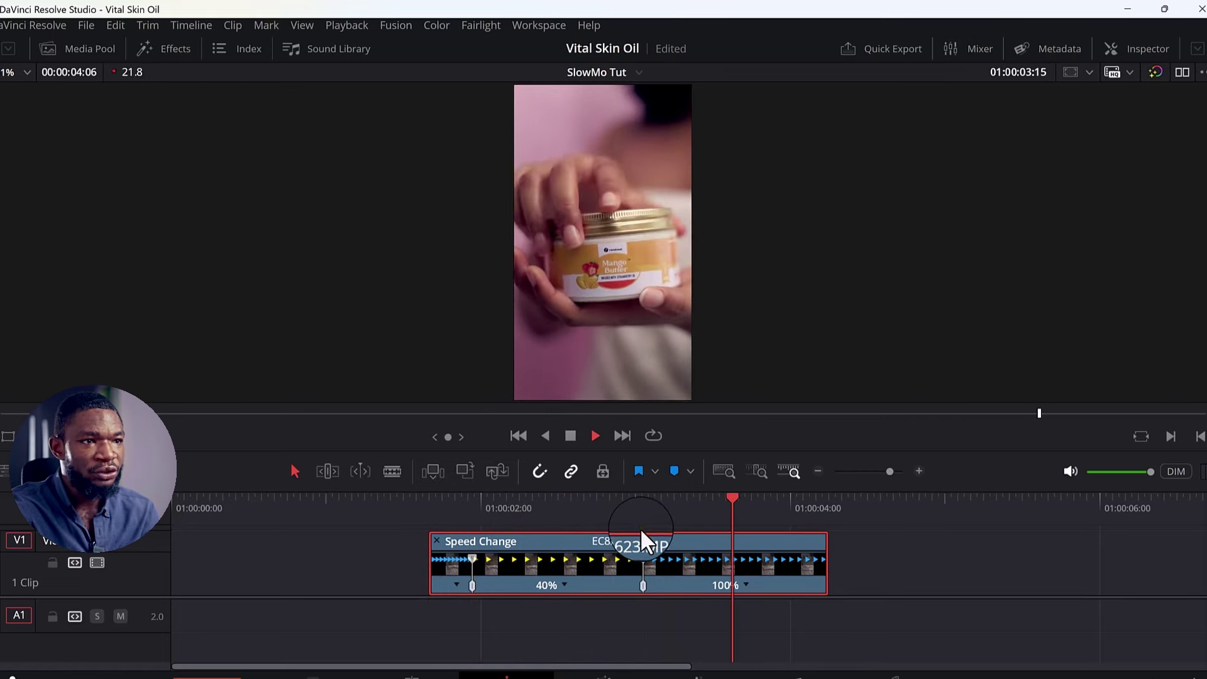
pyautogui.press('space')
pyautogui.moveTo(816, 509); pyautogui.dragTo(731, 521)
# Add a speed point, set the middle section to 200%, and stretch the final section to 41%.
pyautogui.click(749, 588)
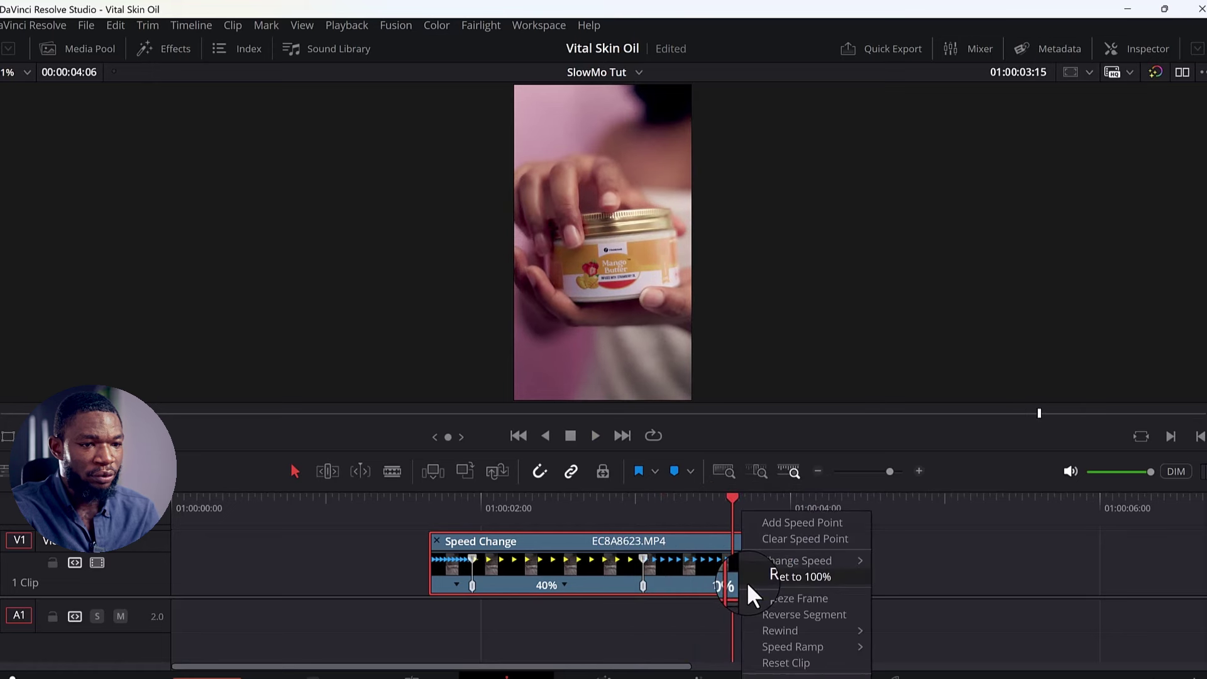
pyautogui.click(795, 533)
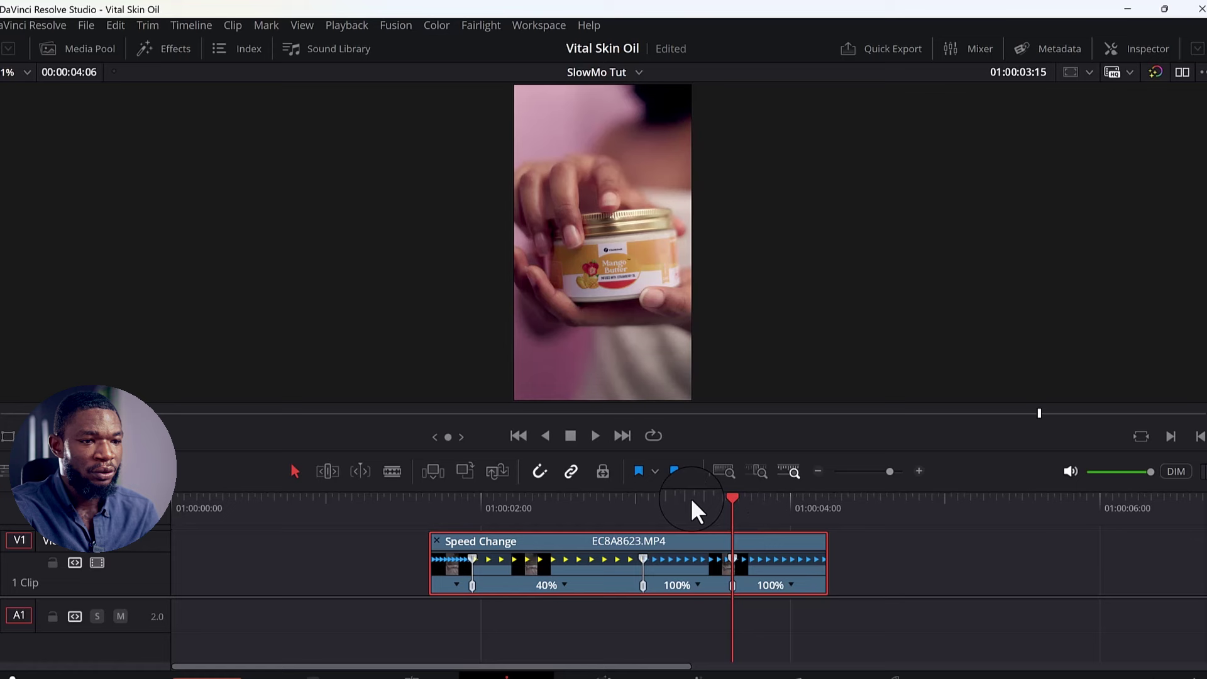
pyautogui.moveTo(630, 496); pyautogui.dragTo(647, 528)
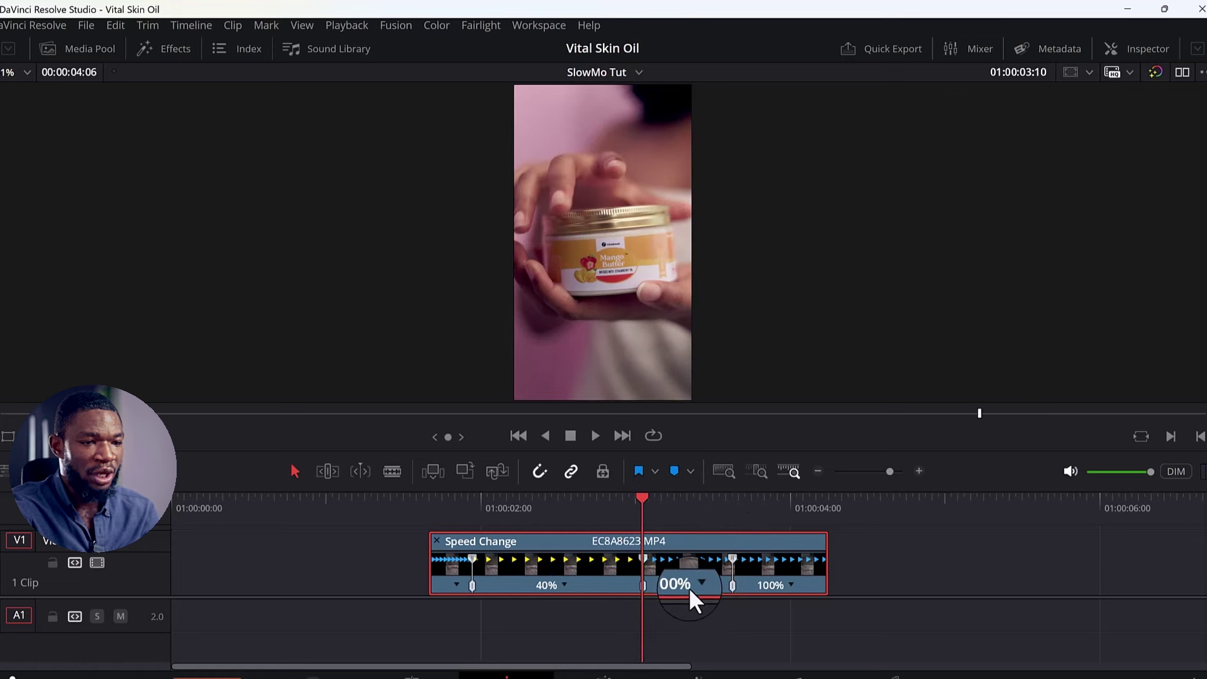
pyautogui.click(698, 586)
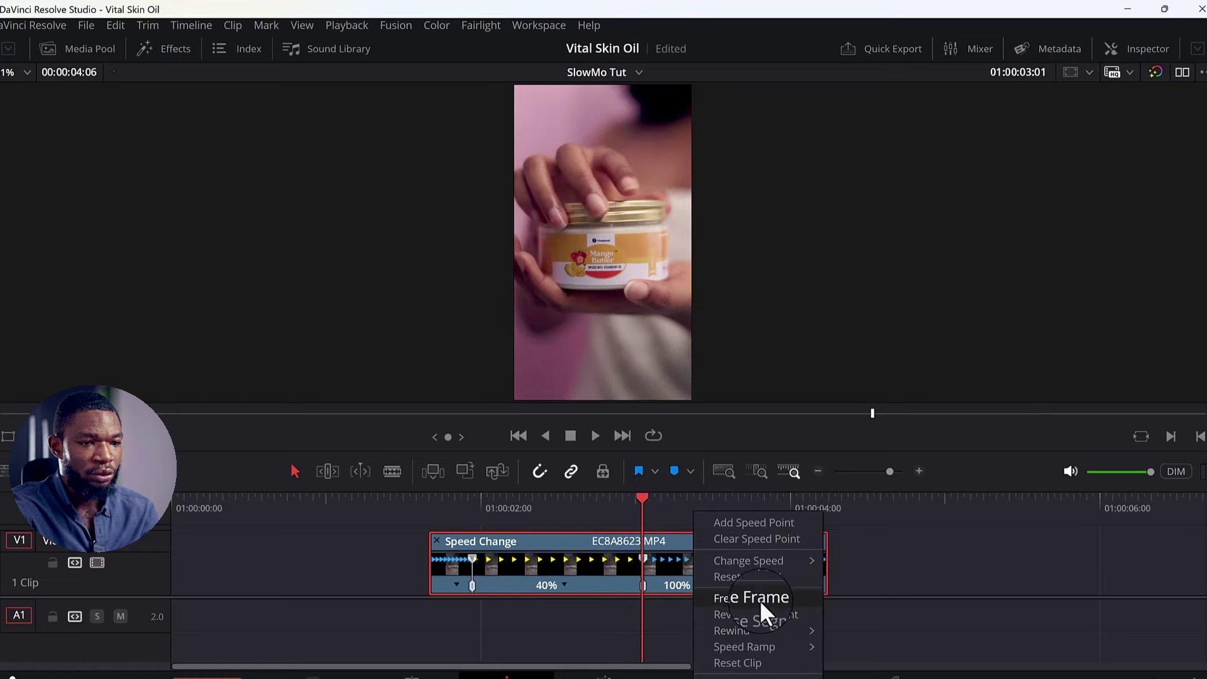
pyautogui.moveTo(761, 562)
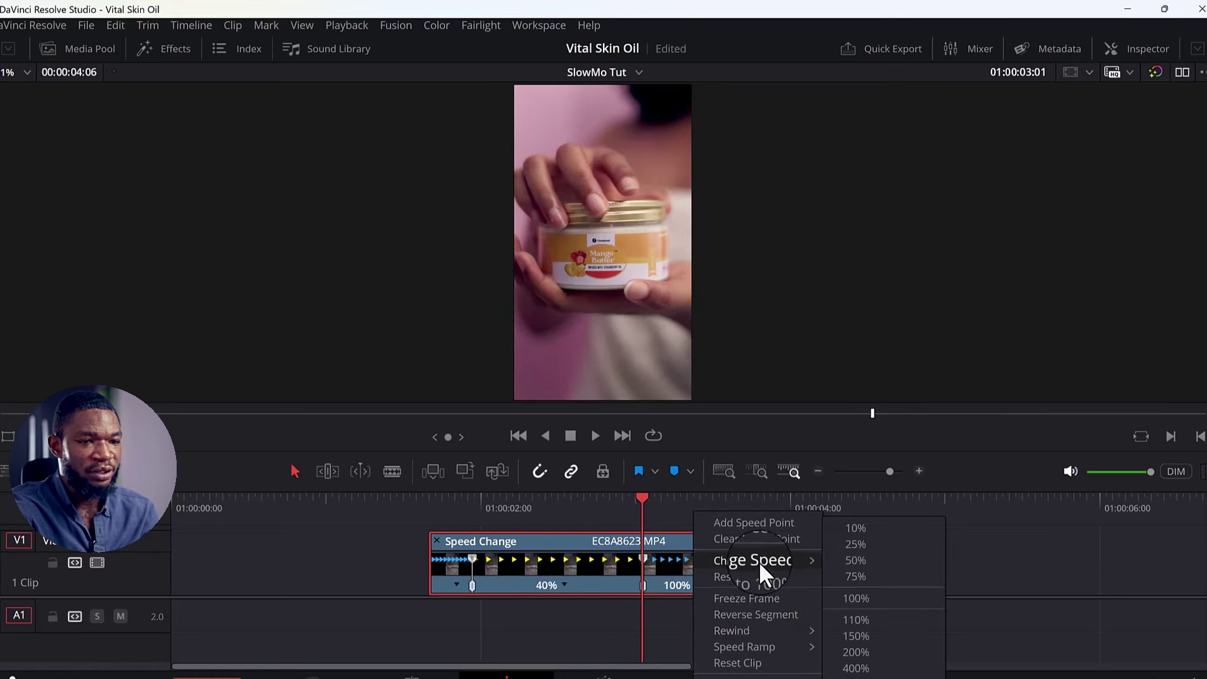
pyautogui.click(857, 652)
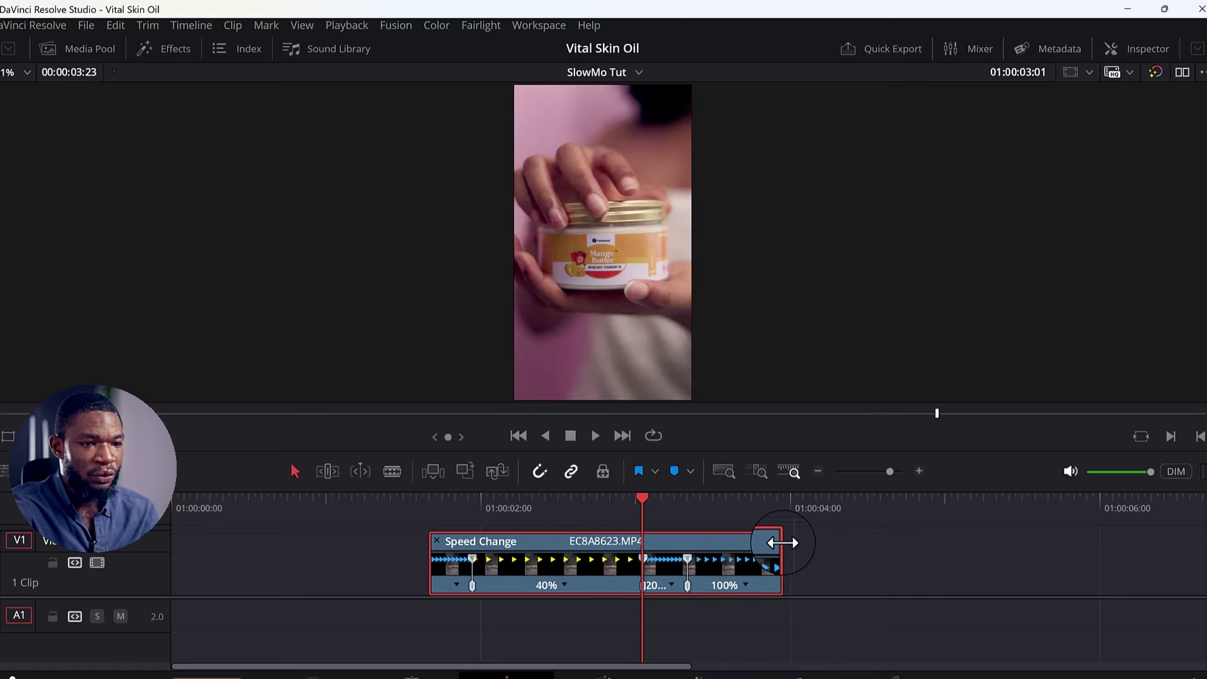
pyautogui.moveTo(788, 542); pyautogui.dragTo(918, 548)
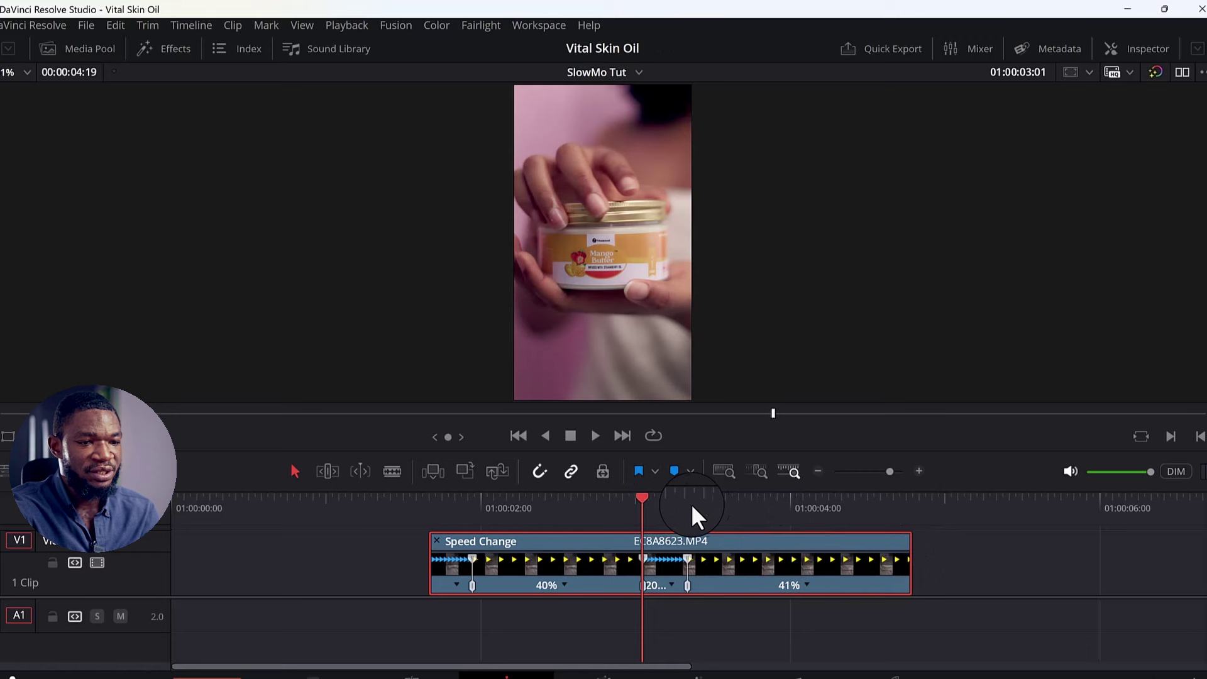
pyautogui.click(713, 508)
# Nudge the speed point between the 200% and 41% sections and preview the ramp from the start.
pyautogui.moveTo(746, 526); pyautogui.dragTo(687, 541)
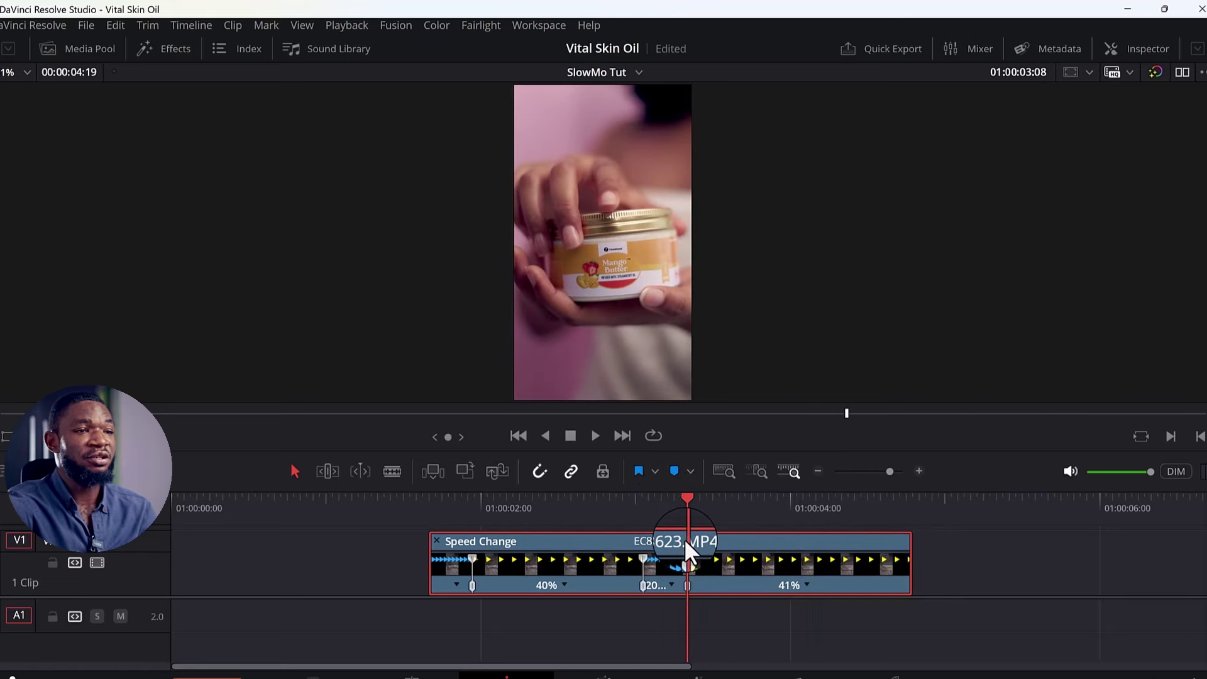
pyautogui.moveTo(690, 552); pyautogui.dragTo(688, 560)
pyautogui.press('space')
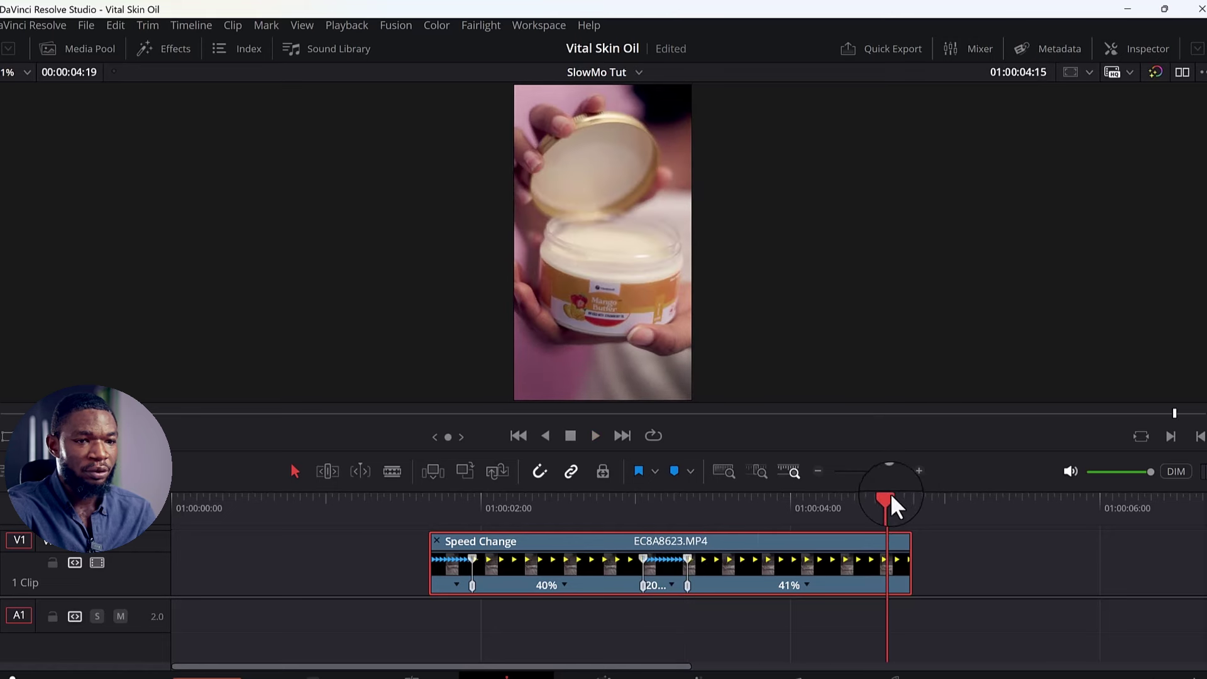
pyautogui.moveTo(892, 497); pyautogui.dragTo(431, 558)
pyautogui.press('space')
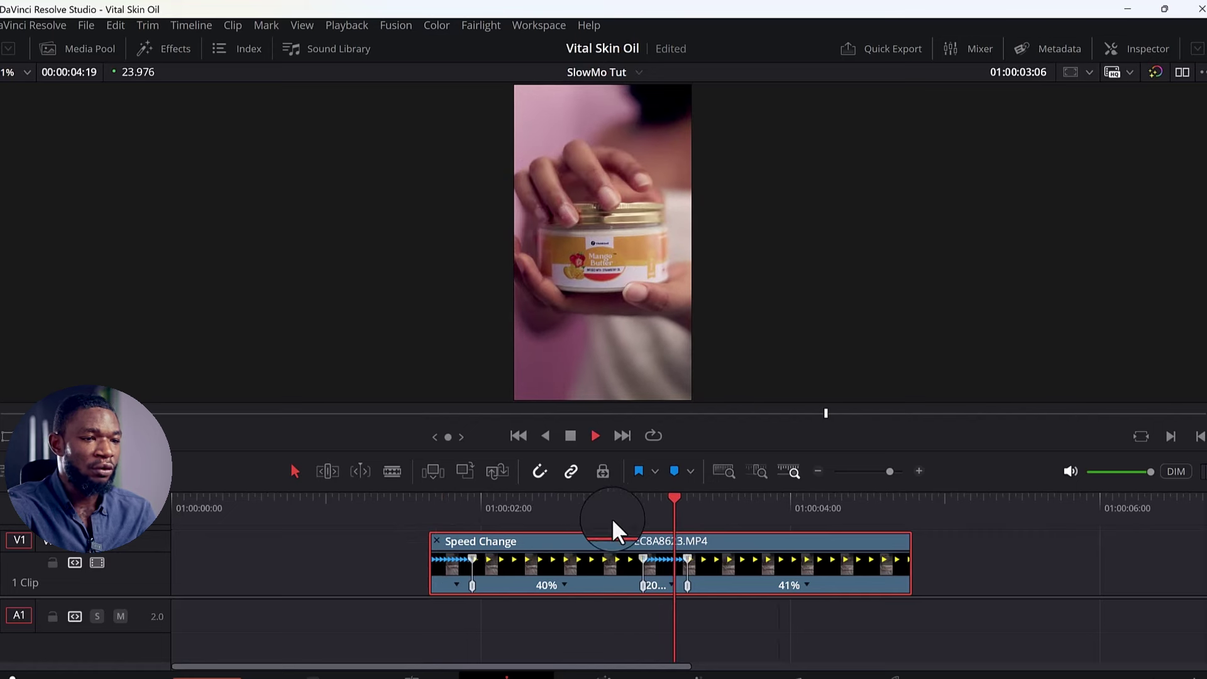
# Shift the first speed point later to keep the 102% opening, then replay the revised ramp.
pyautogui.moveTo(787, 498); pyautogui.dragTo(480, 542)
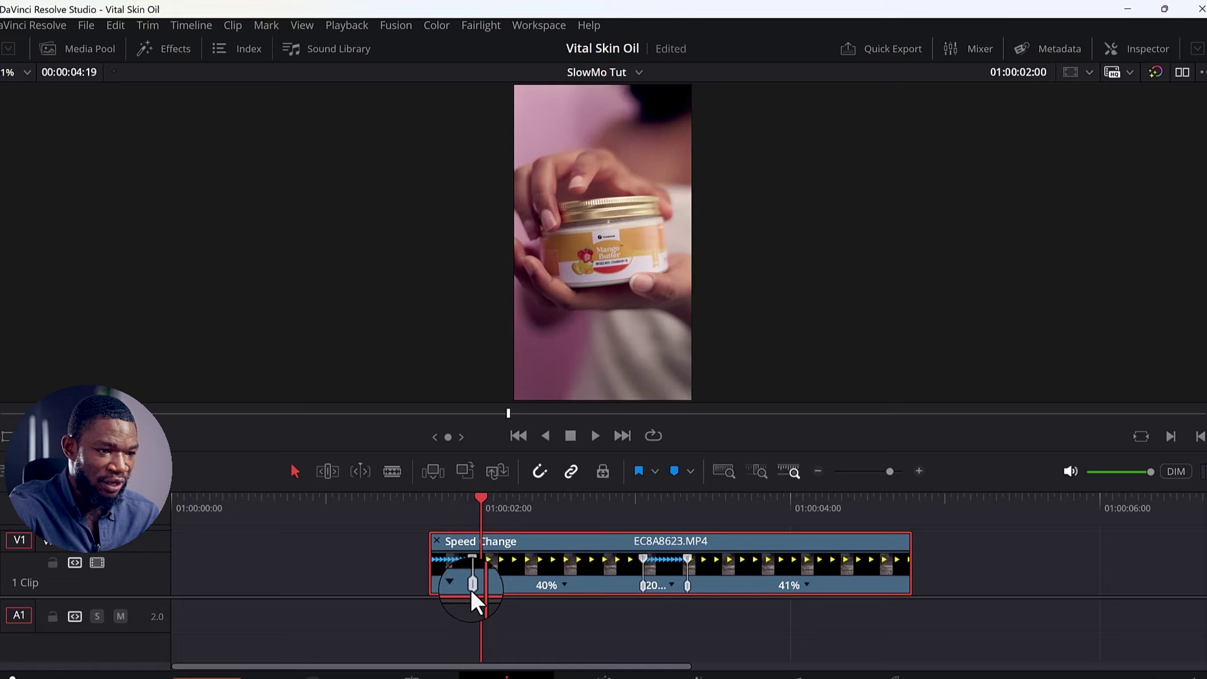
pyautogui.moveTo(475, 590); pyautogui.dragTo(489, 591)
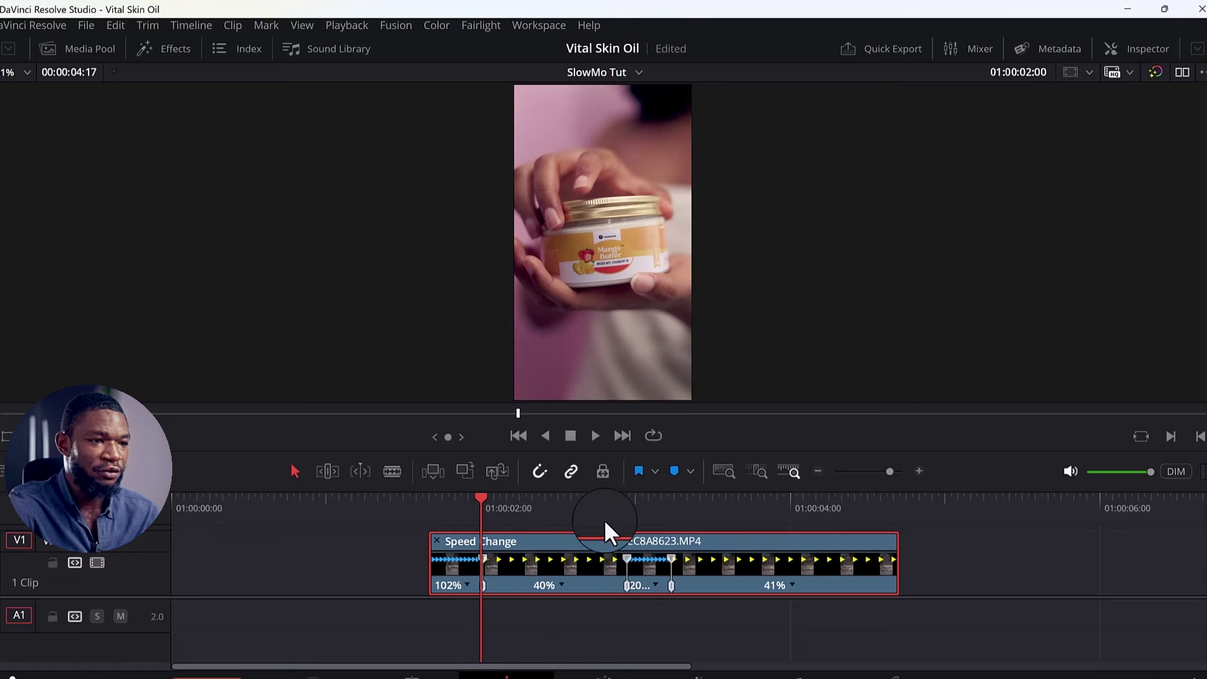
pyautogui.moveTo(481, 500); pyautogui.dragTo(435, 517)
pyautogui.press('space')
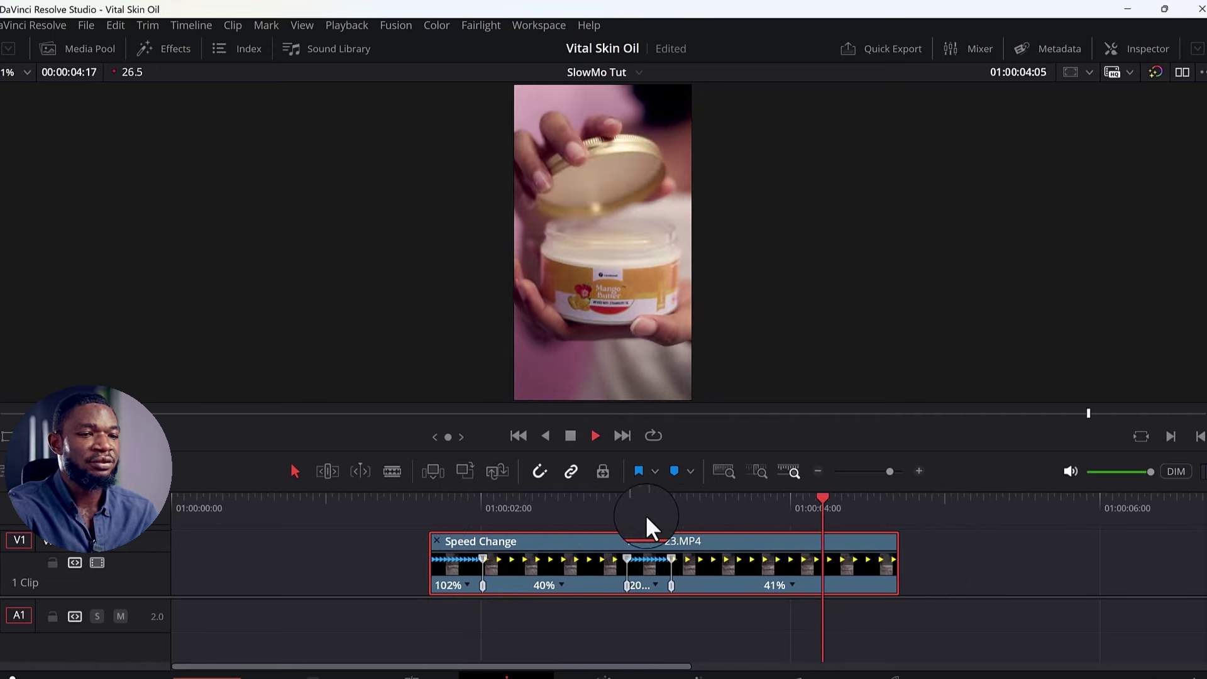
pyautogui.press('space')
pyautogui.moveTo(670, 558)
pyautogui.mouseDown()
pyautogui.moveTo(654, 552)
pyautogui.moveTo(680, 553)
pyautogui.mouseUp()
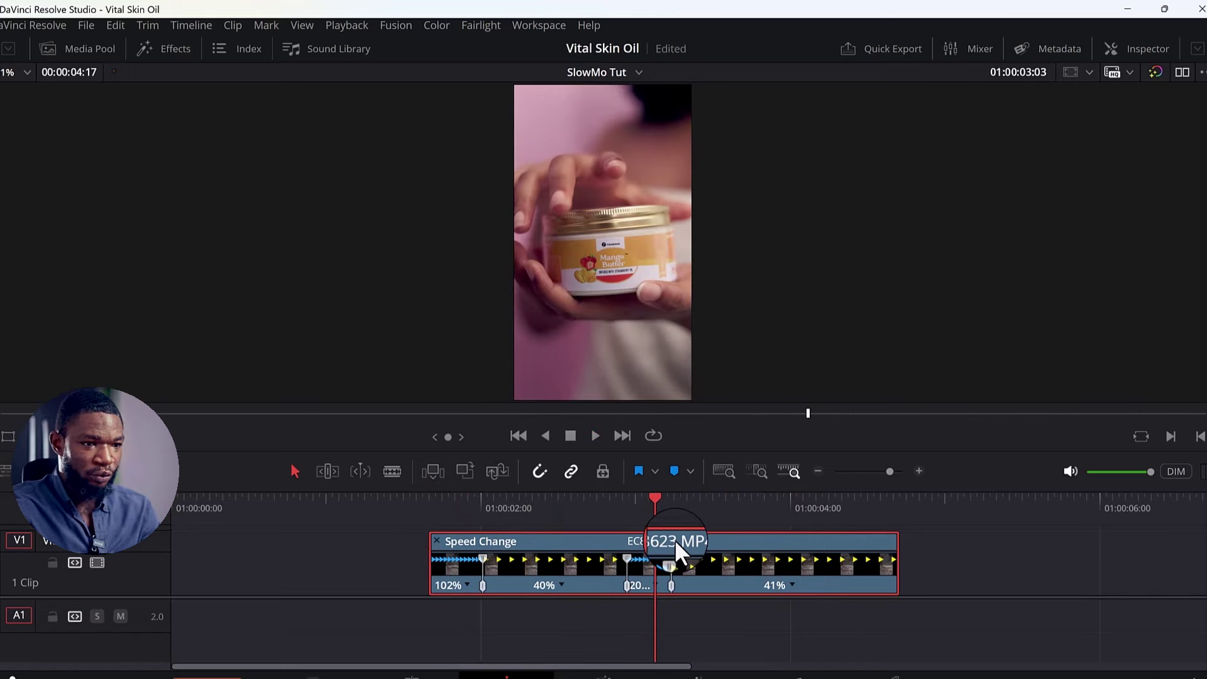
pyautogui.rightClick(700, 584)
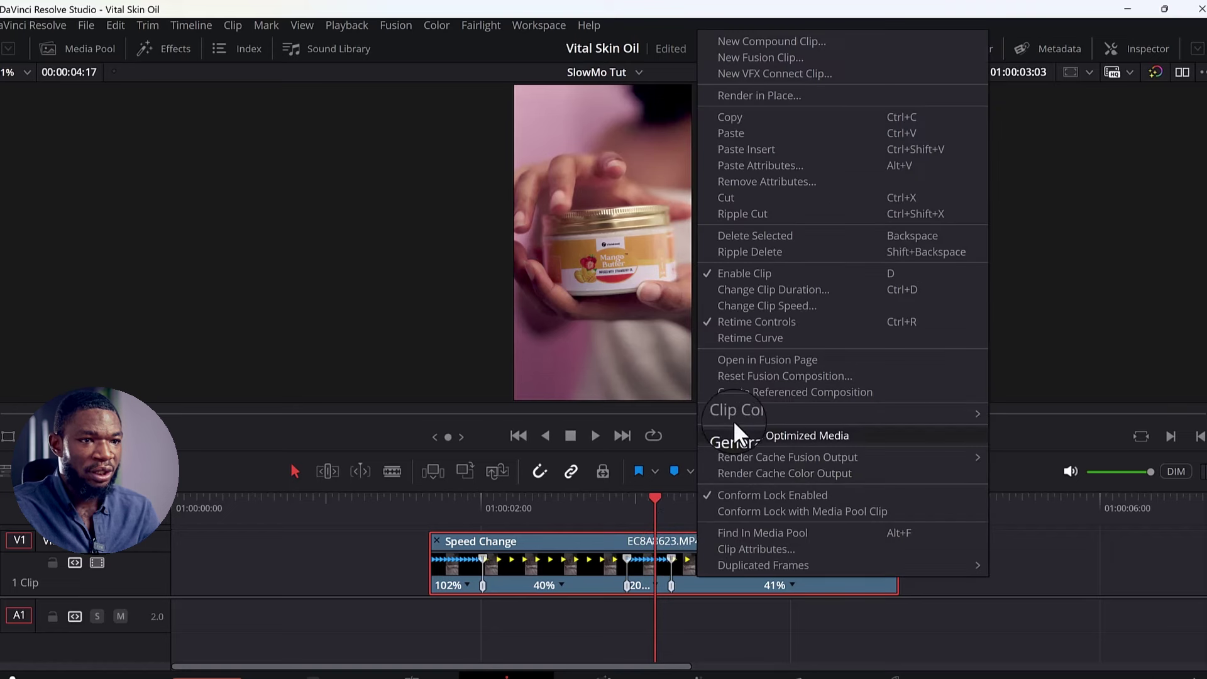
# Display the clip's Retime Speed curve and ease the ramp up into the 200% section.
pyautogui.click(752, 338)
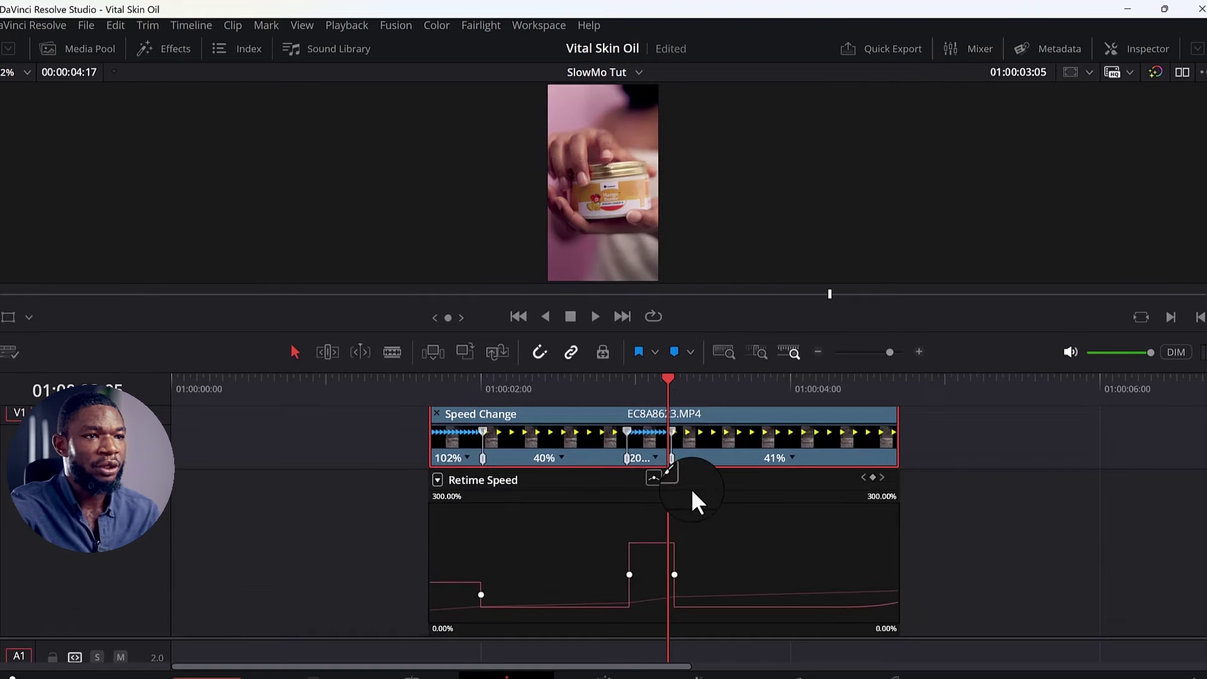
pyautogui.moveTo(660, 389); pyautogui.dragTo(598, 441)
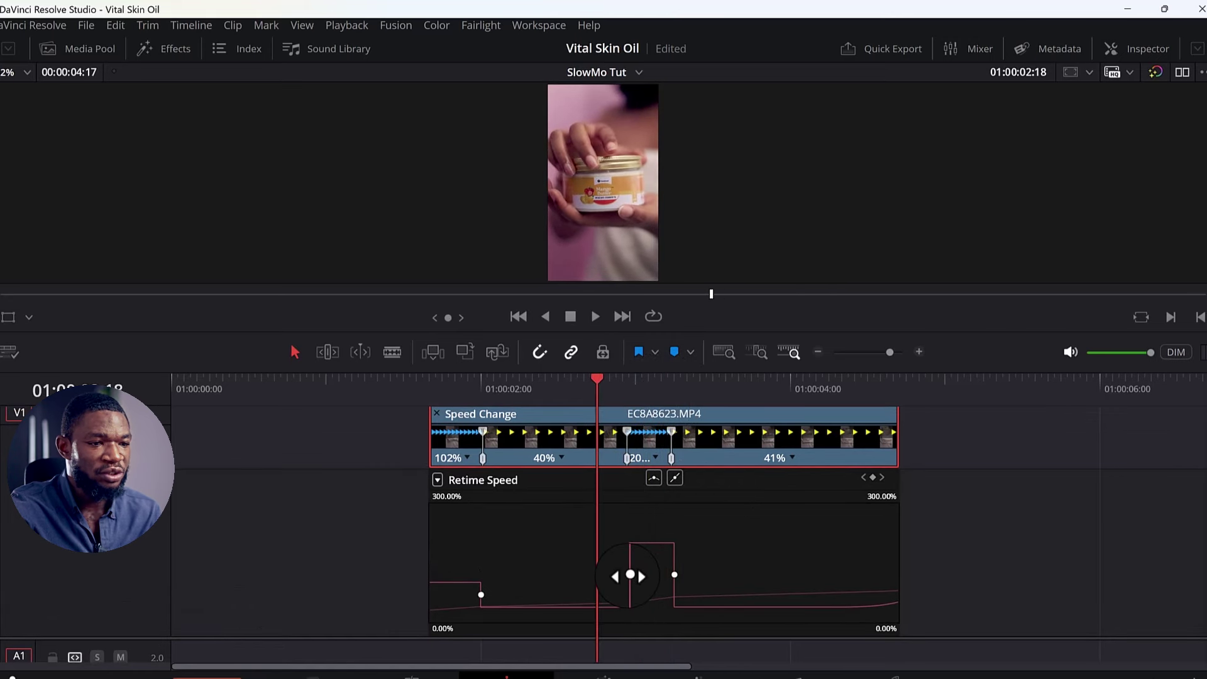
pyautogui.click(654, 480)
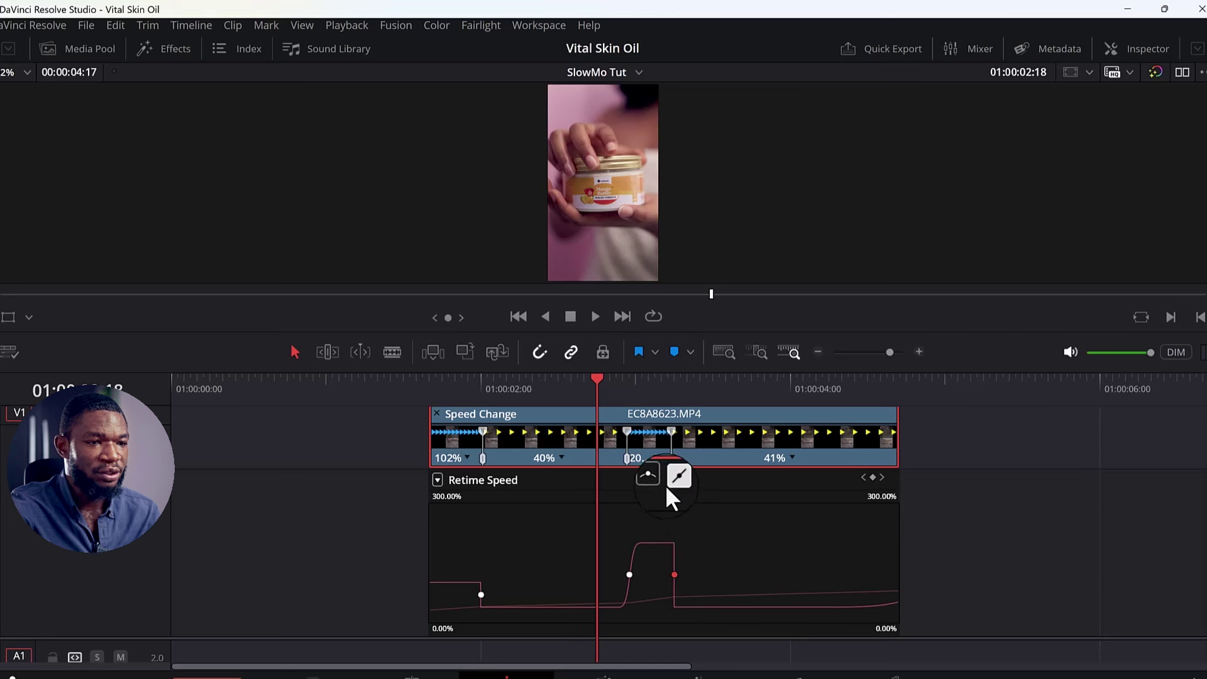
# Ease the drop out of the 200% section and the slowdown into 40%.
pyautogui.click(655, 483)
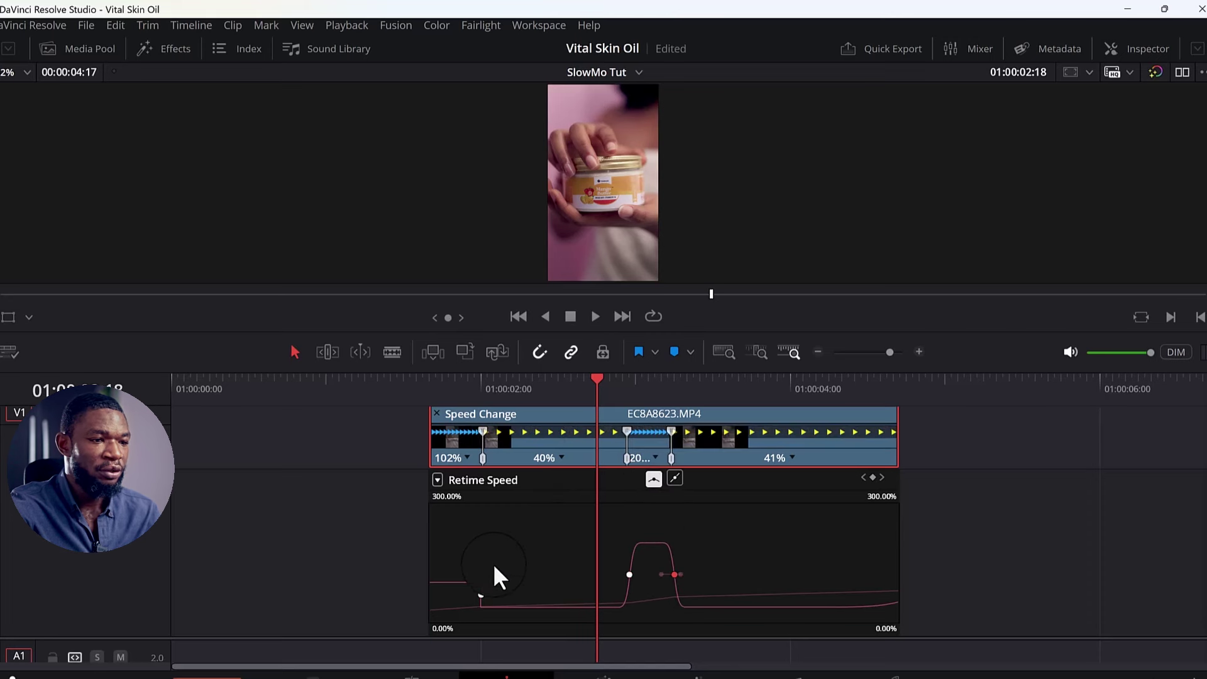
pyautogui.click(480, 595)
pyautogui.click(654, 479)
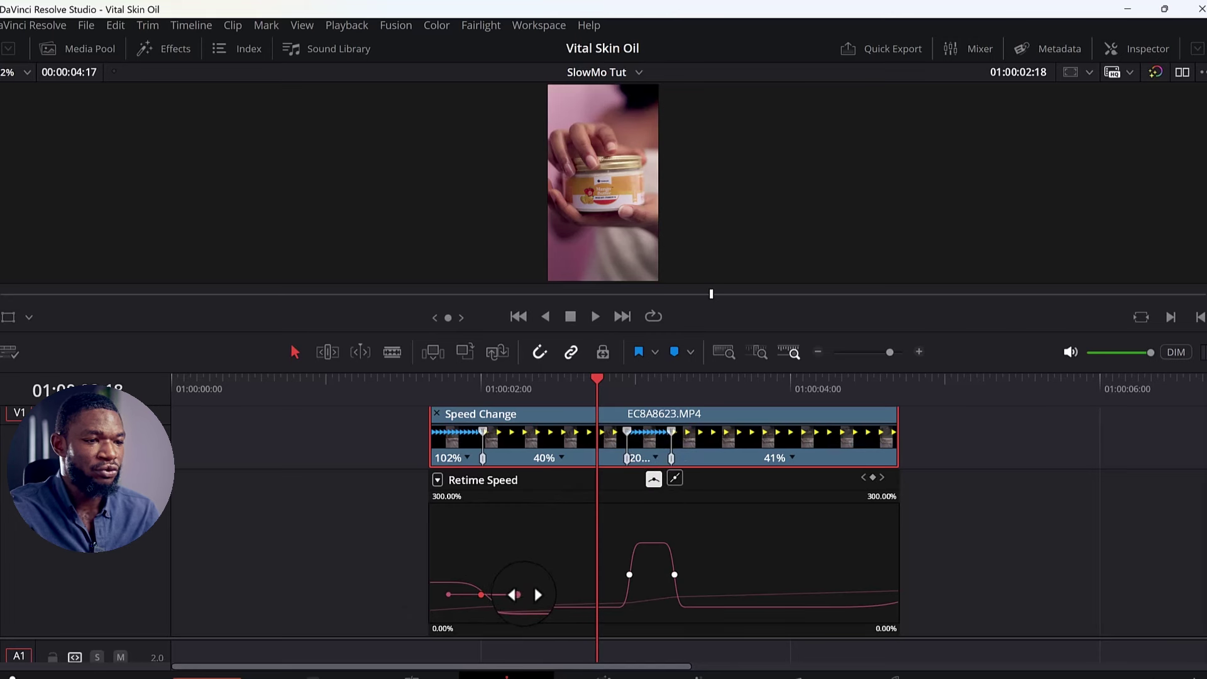
# Lengthen the 40% ease, reshape the ramp into 200%, and extend the 200% section later.
pyautogui.moveTo(533, 595); pyautogui.dragTo(536, 595)
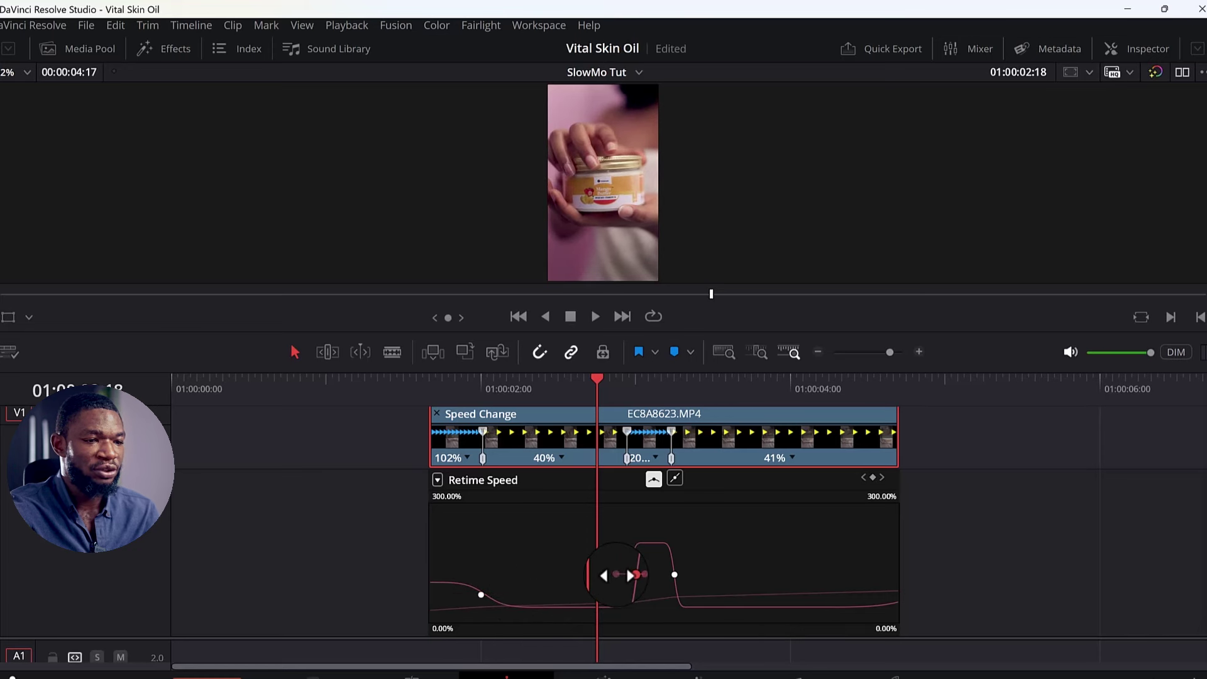
pyautogui.moveTo(607, 577)
pyautogui.mouseDown()
pyautogui.moveTo(574, 574)
pyautogui.moveTo(609, 585)
pyautogui.moveTo(629, 574)
pyautogui.mouseUp()
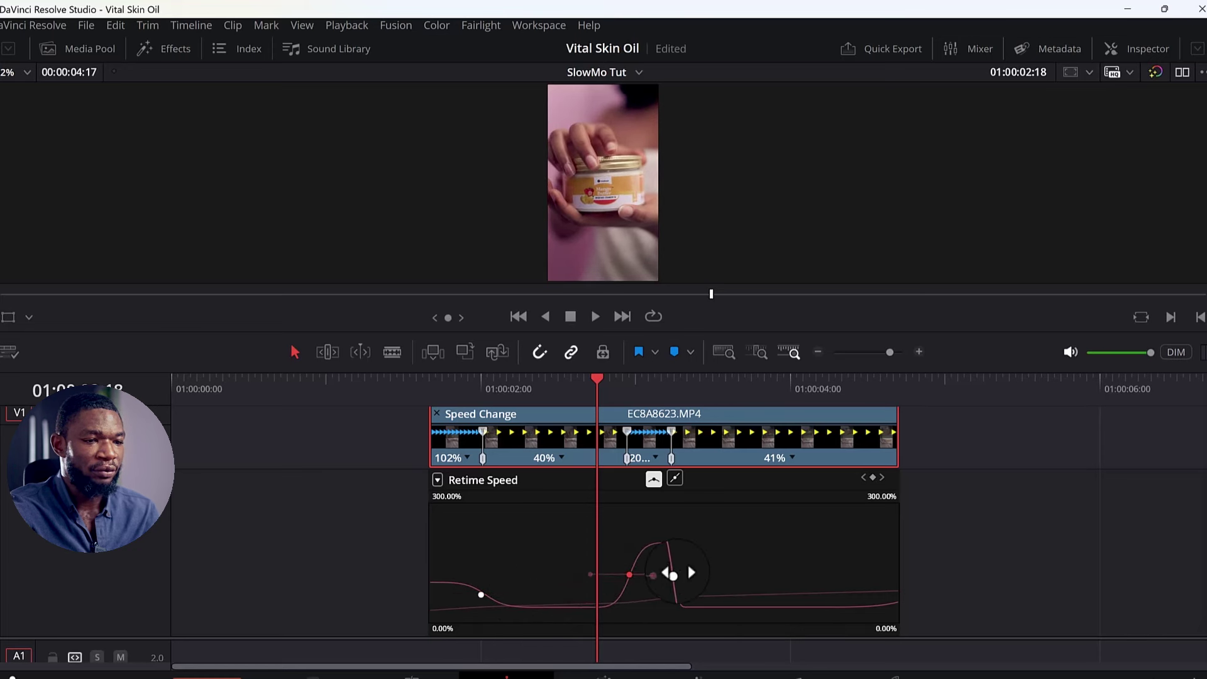
pyautogui.click(675, 575)
pyautogui.moveTo(679, 463); pyautogui.dragTo(704, 462)
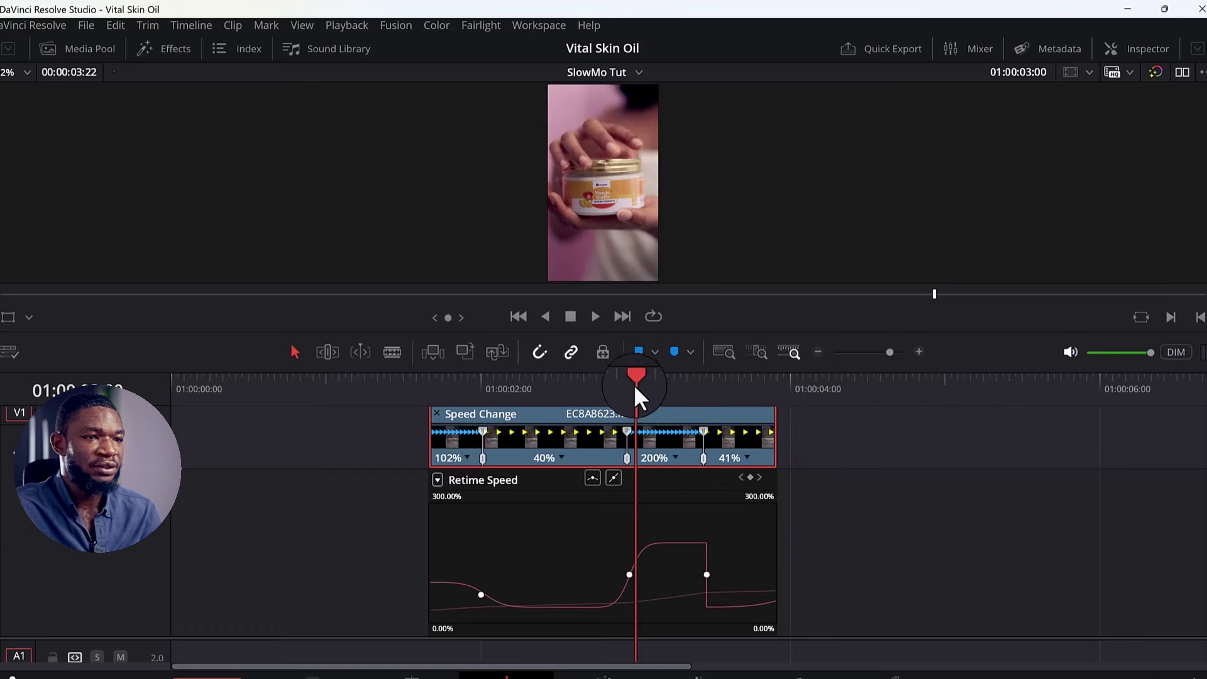
pyautogui.moveTo(634, 390); pyautogui.dragTo(503, 387)
pyautogui.press('Down')
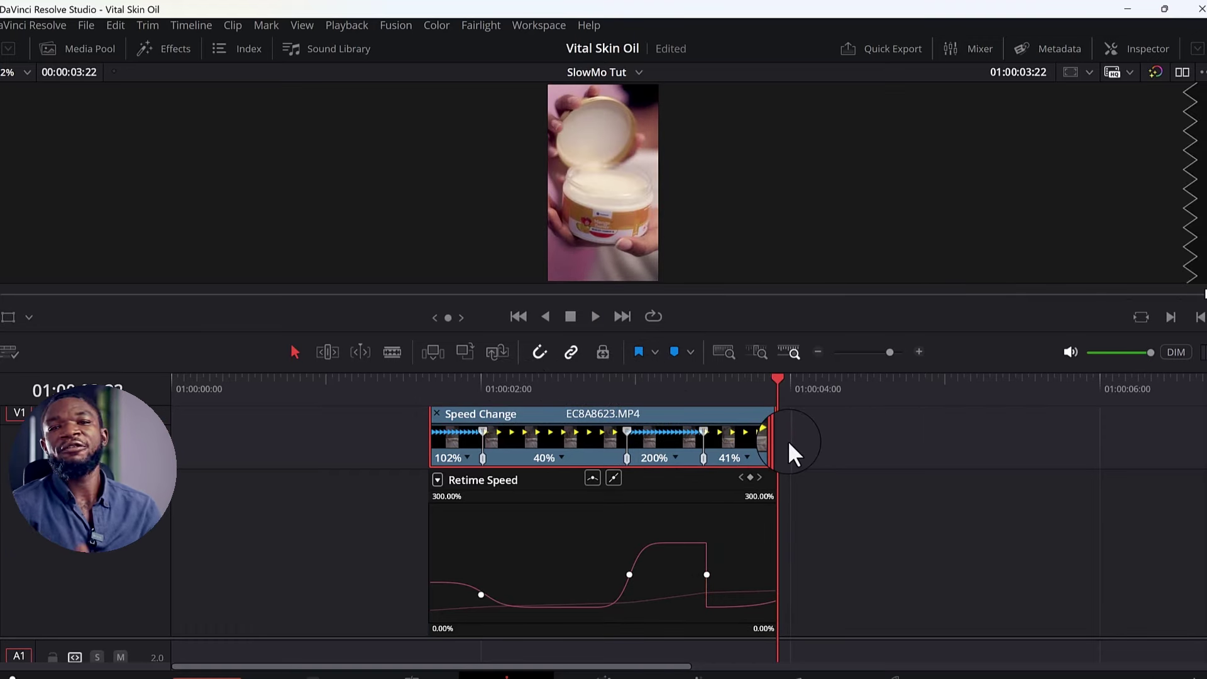